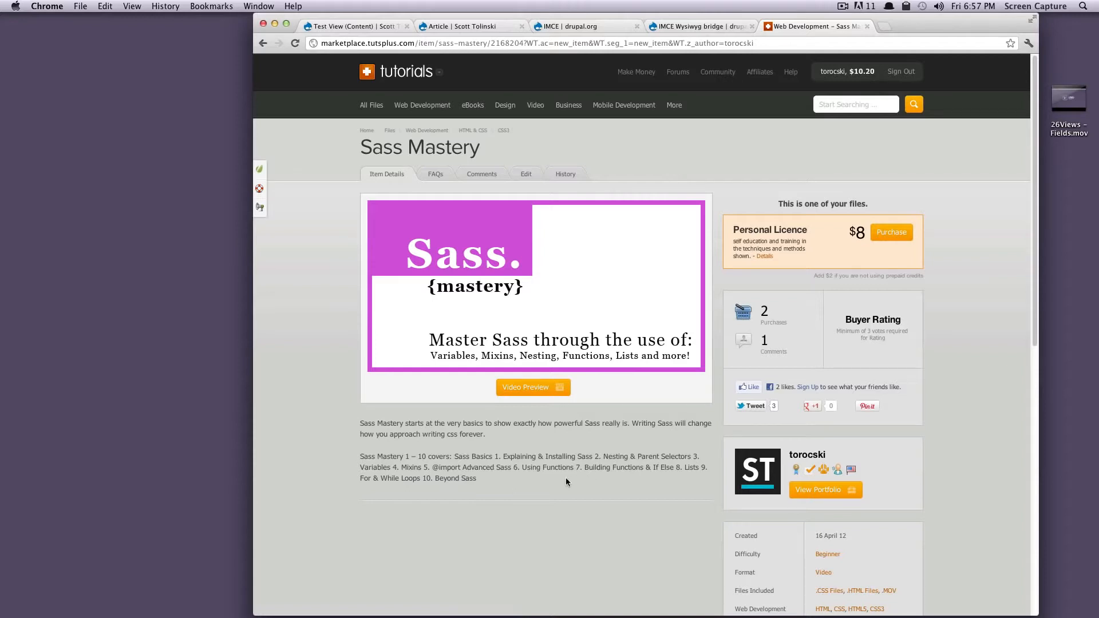
Step: Close the Sass Mastery marketplace page and return to the Test View editing page
mouse_move(478, 479)
mouse_down()
mouse_move(452, 476)
mouse_move(474, 457)
mouse_up()
click(535, 478)
click(520, 458)
drag(617, 486, 414, 434)
click(867, 27)
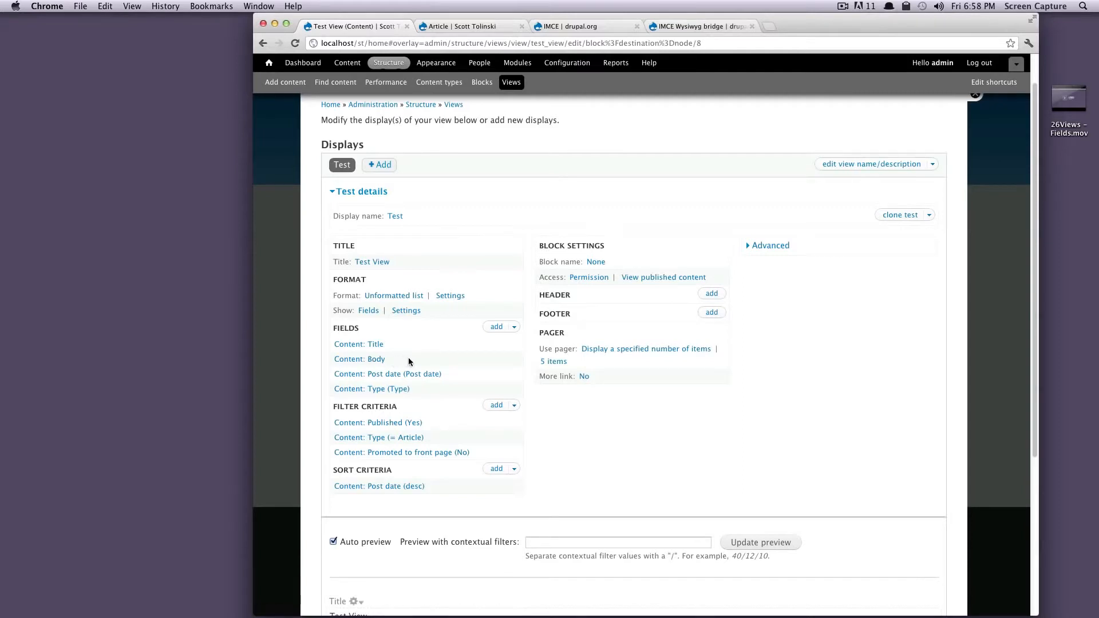
Step: Remove the Content: Body field from the Test View through Rearrange fields and apply it to all displays
click(516, 330)
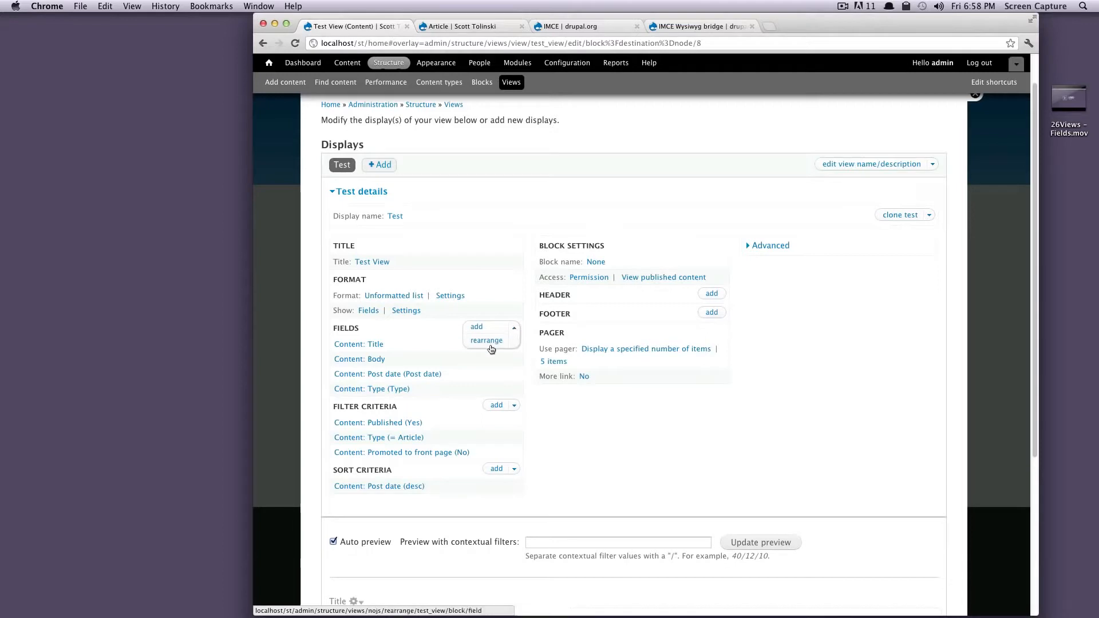
click(494, 343)
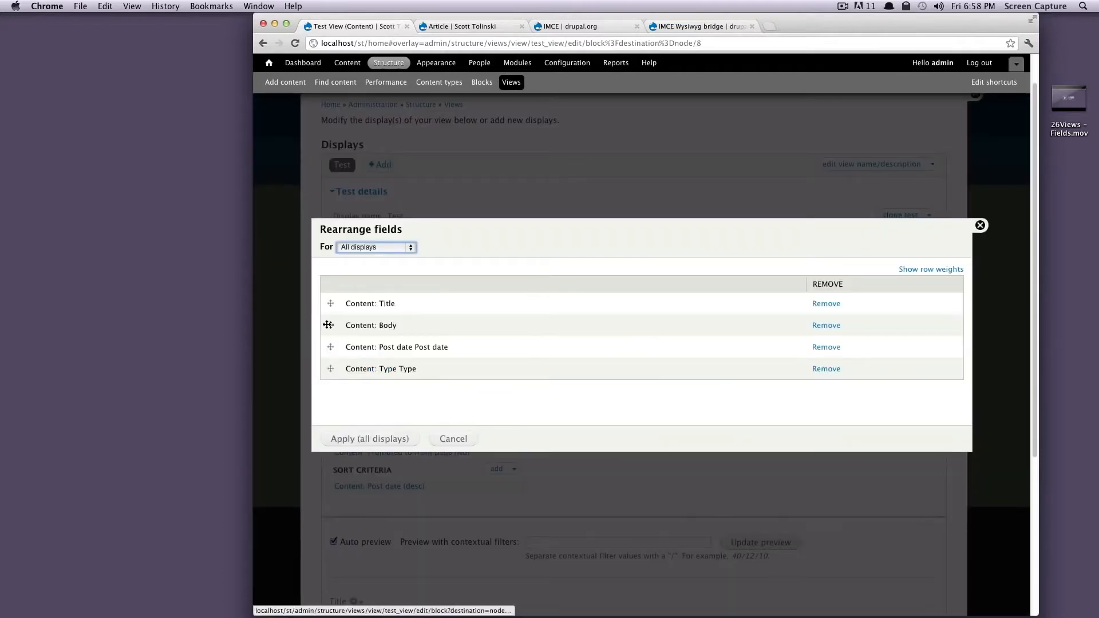
mouse_move(331, 325)
mouse_down()
mouse_move(331, 348)
mouse_move(333, 325)
mouse_up()
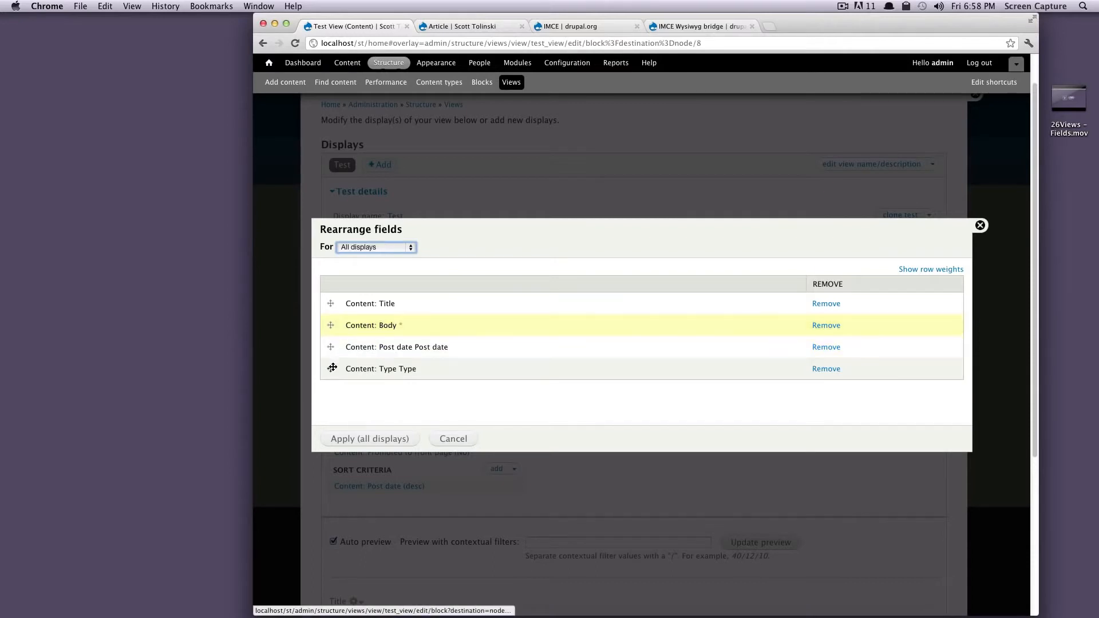
click(826, 325)
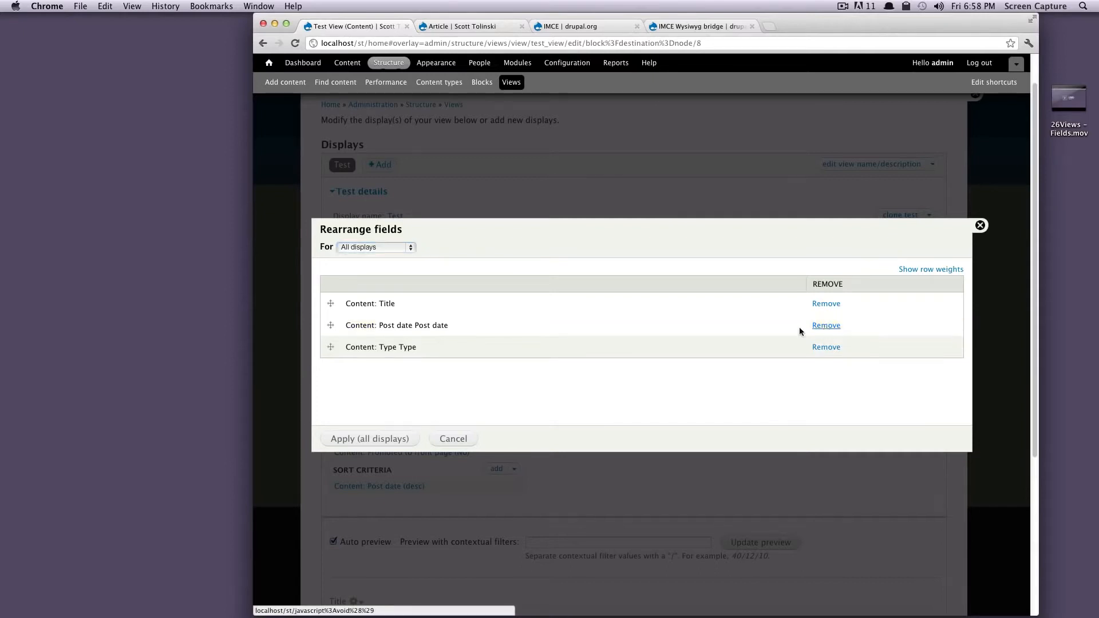
drag(432, 326, 369, 366)
click(394, 442)
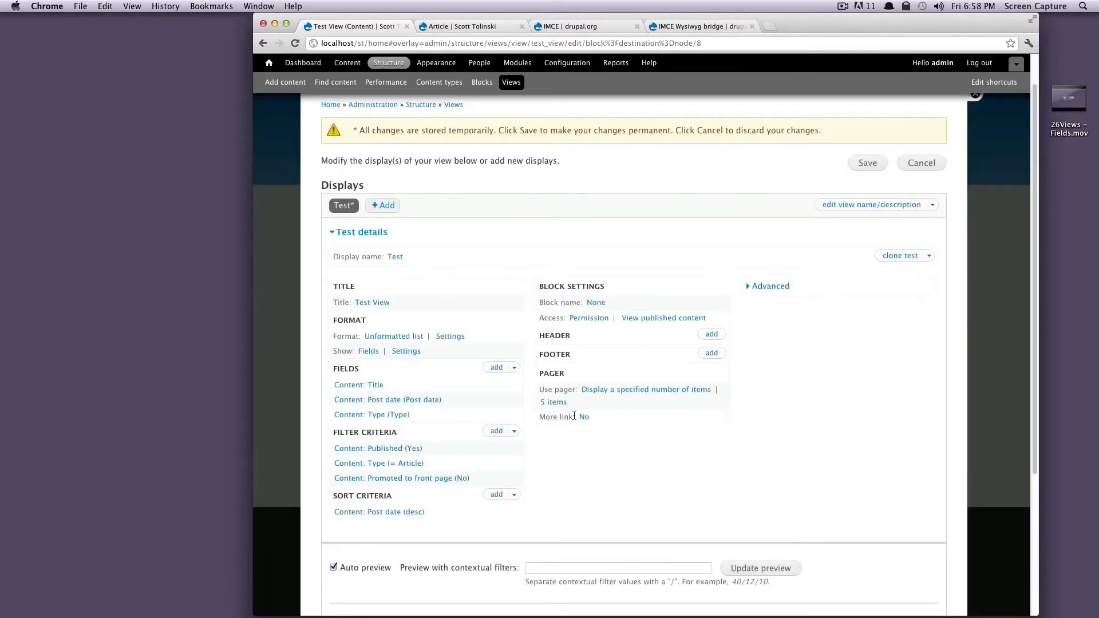
Step: Examine the fields listed for each article in the Test View preview
scroll(574, 416, down, 5)
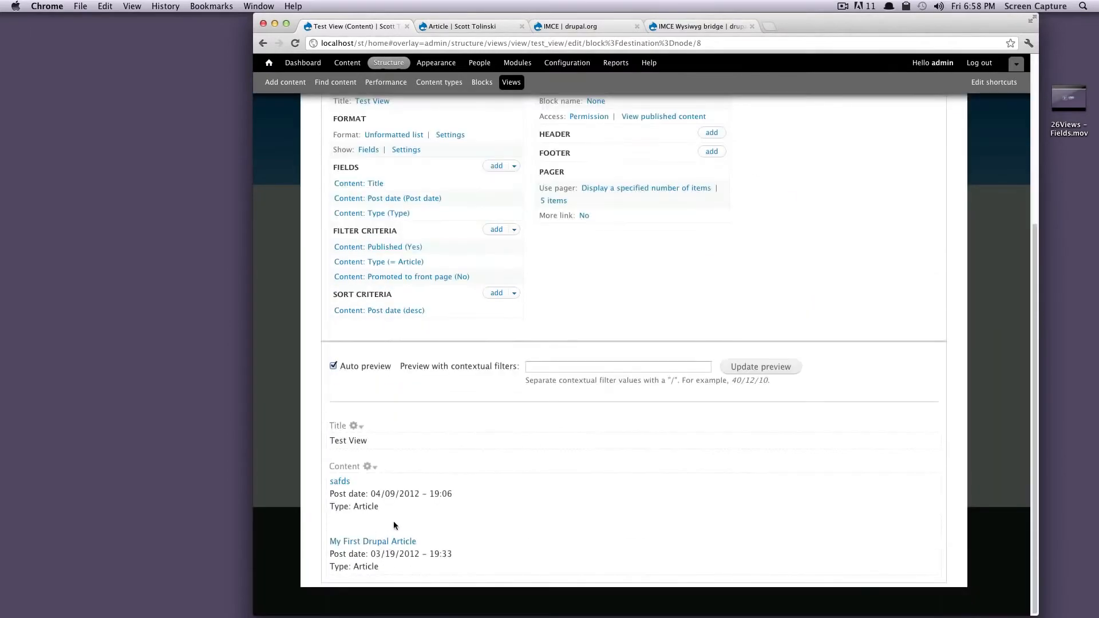
drag(345, 506, 400, 516)
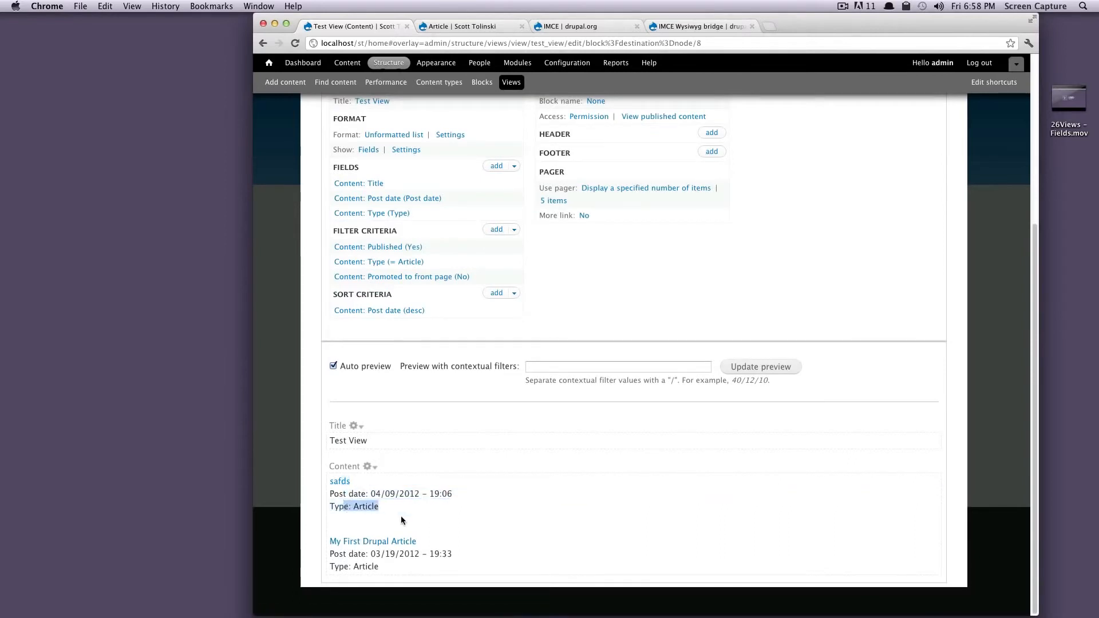
click(340, 516)
scroll(383, 510, up, 4)
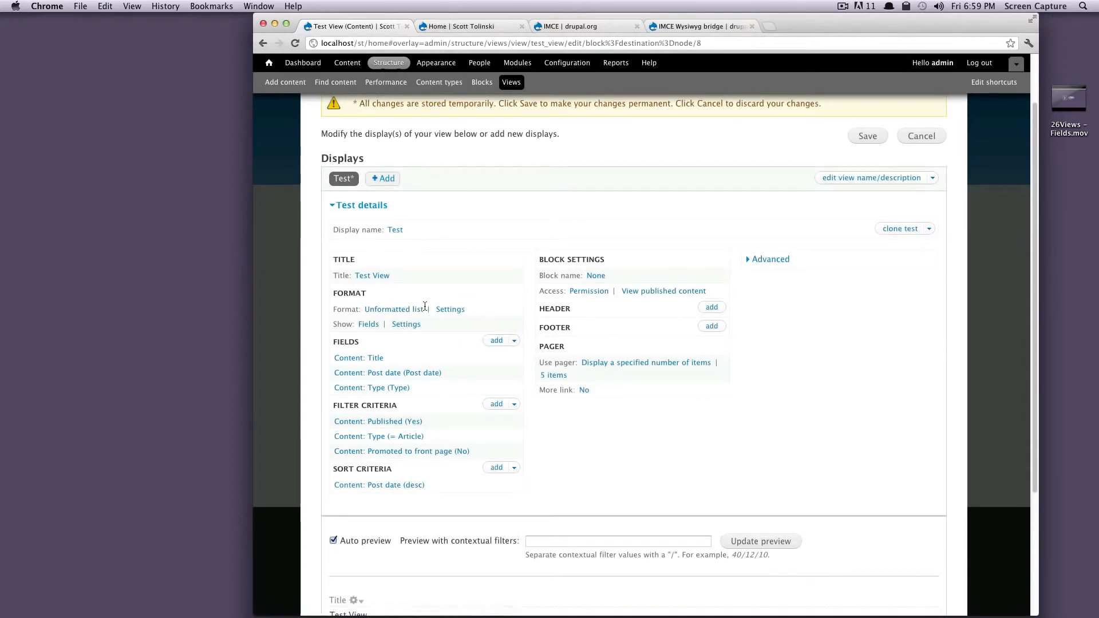
Step: Reload the site's home page to check the Test View block, and save the view's pending changes
click(455, 26)
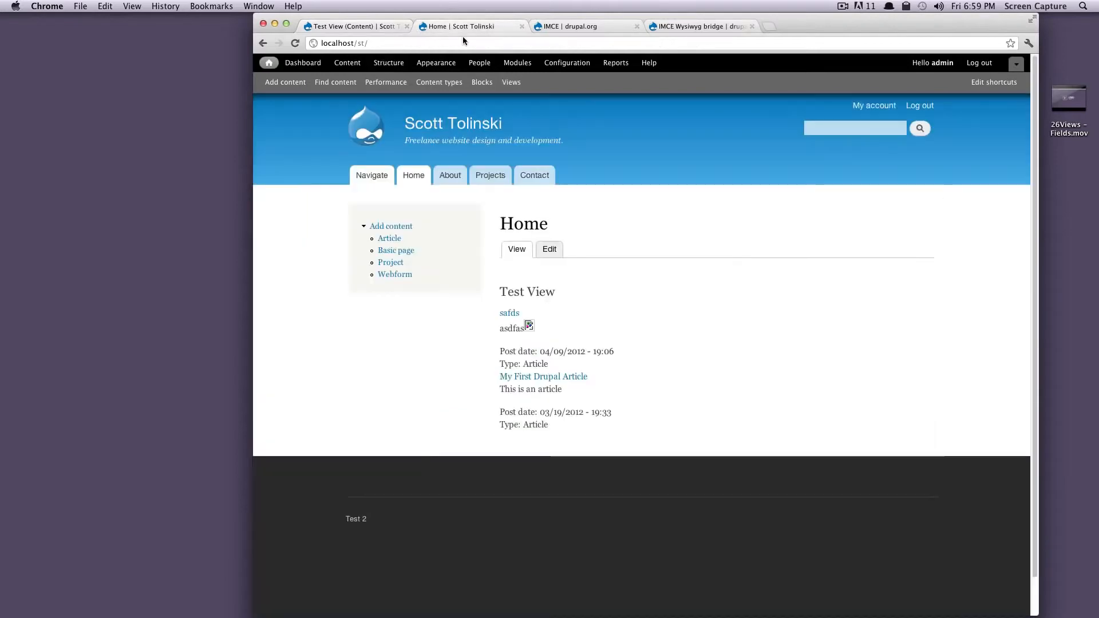
key(super+r)
right_click(550, 350)
click(479, 87)
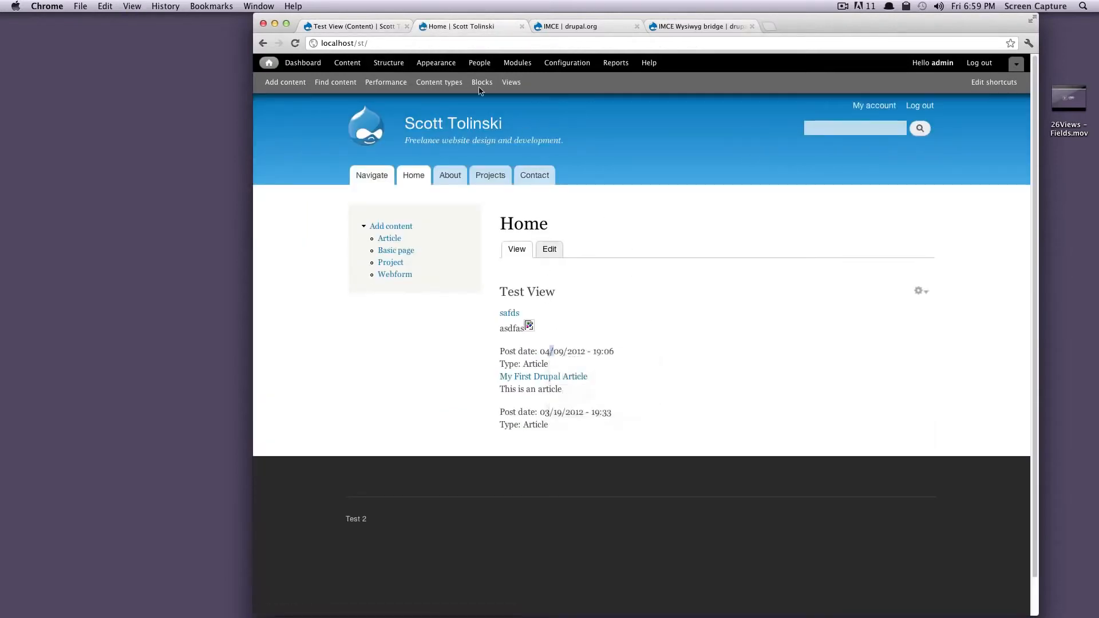
click(347, 27)
click(867, 137)
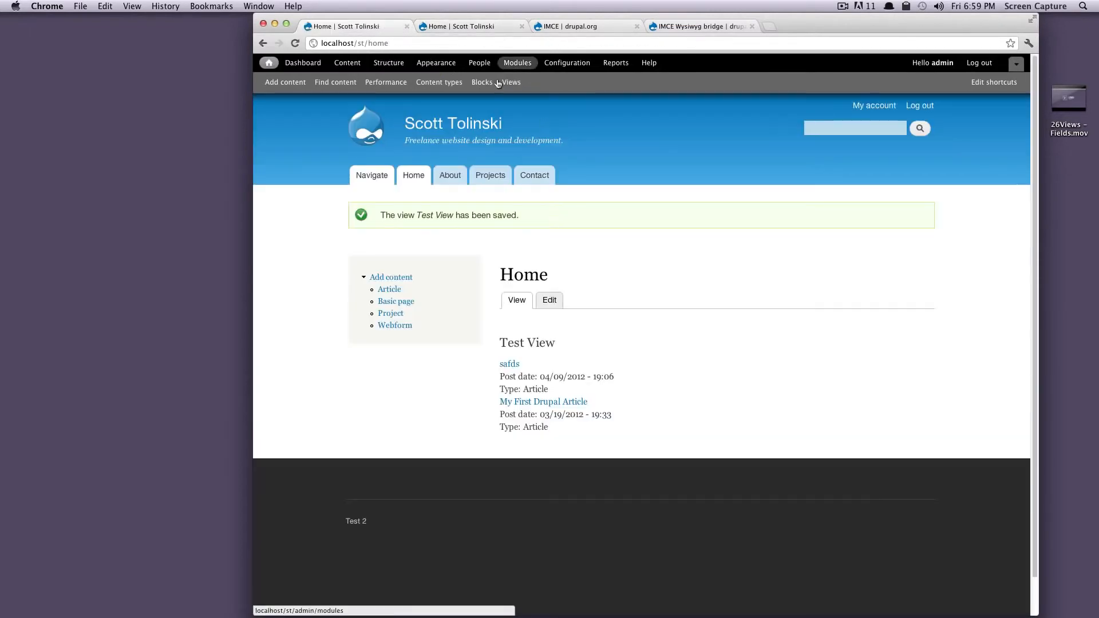
Step: Inspect the Post date element in the Test View block and examine the markup of its title and created fields
right_click(529, 376)
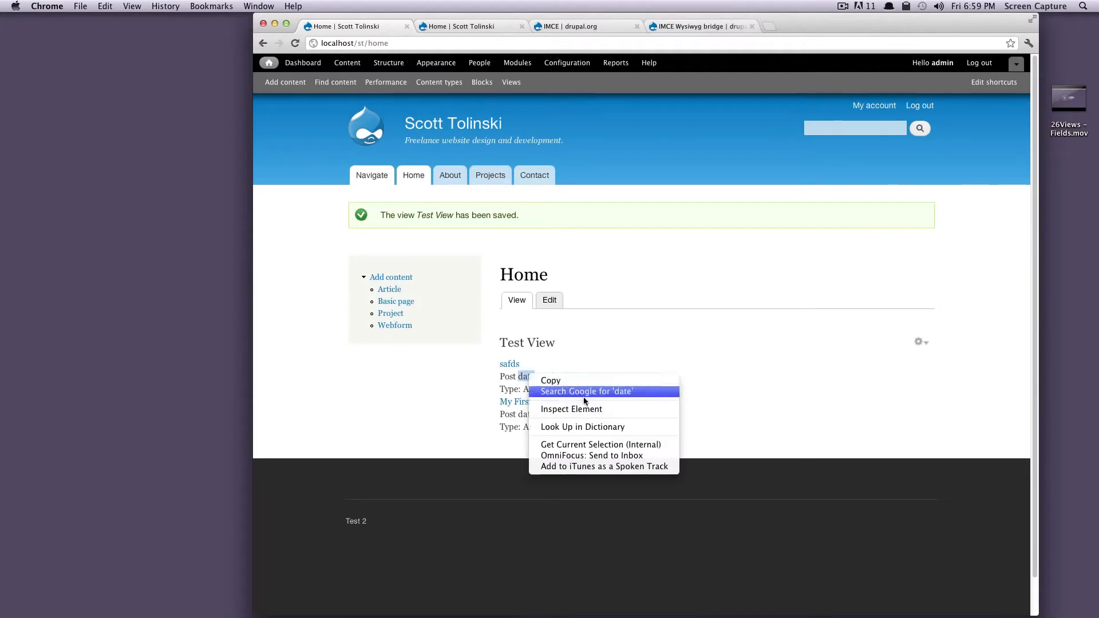
click(585, 410)
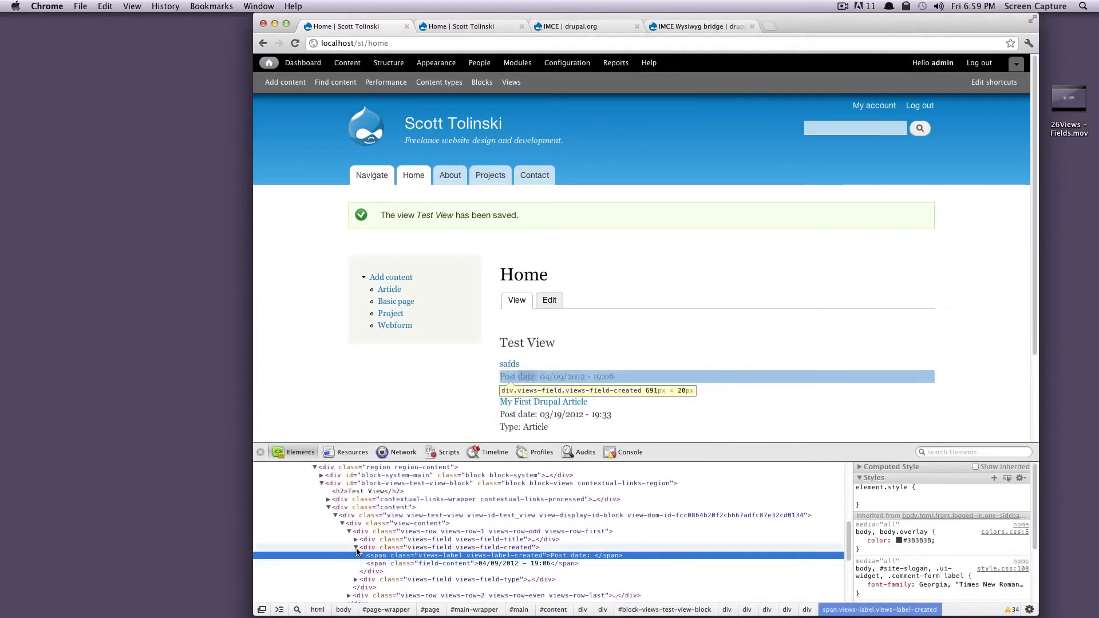
click(356, 539)
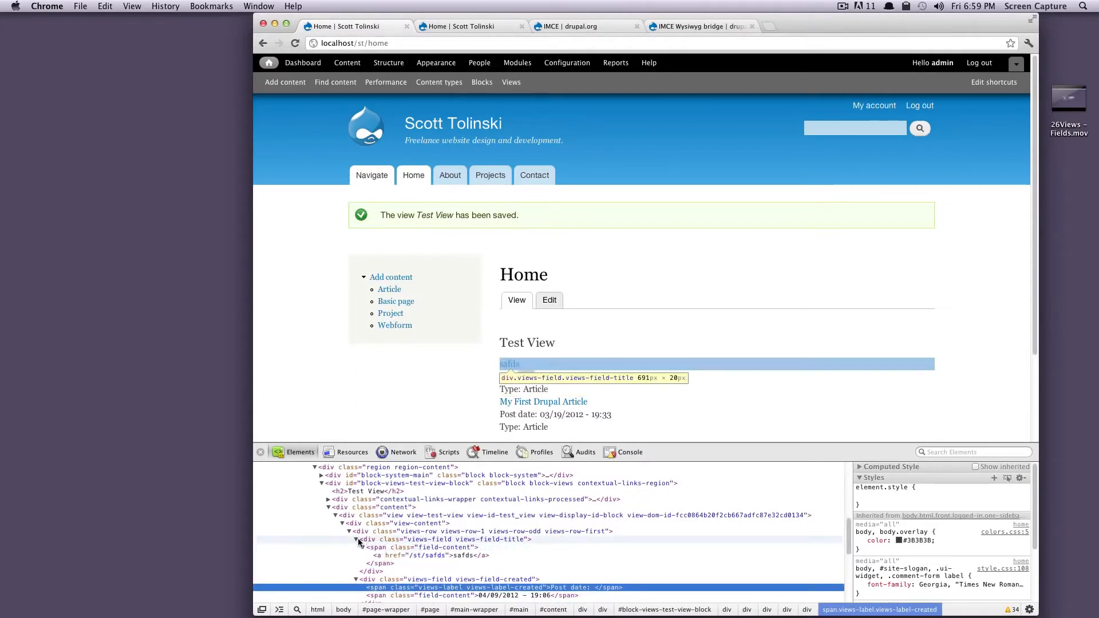
click(356, 539)
click(357, 548)
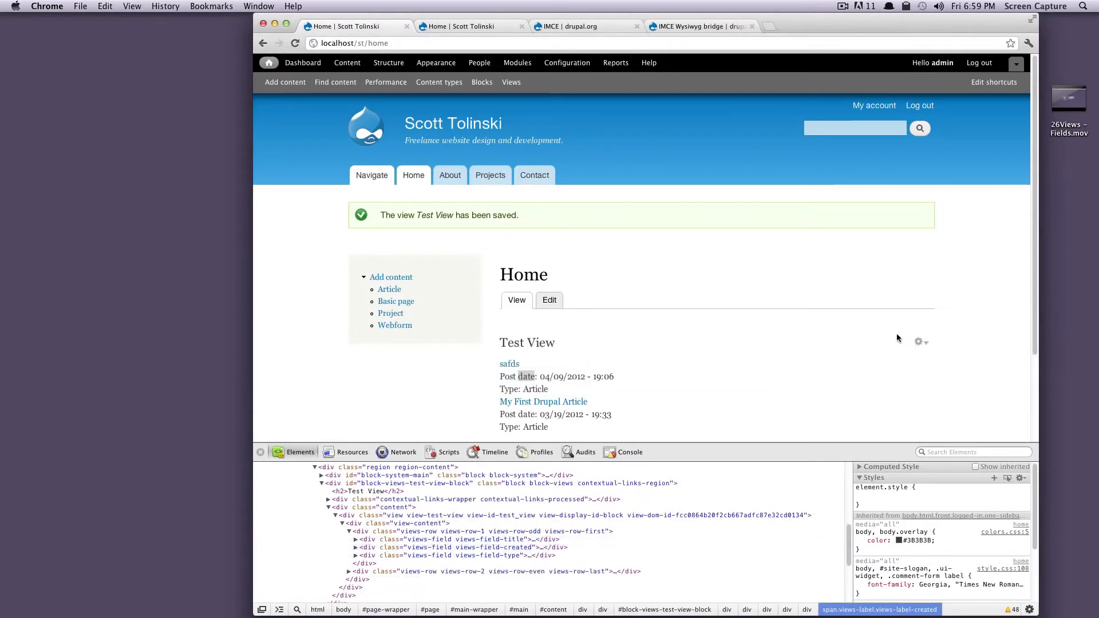
Step: Open the Test View for editing from its block on the home page and close the developer tools
click(916, 343)
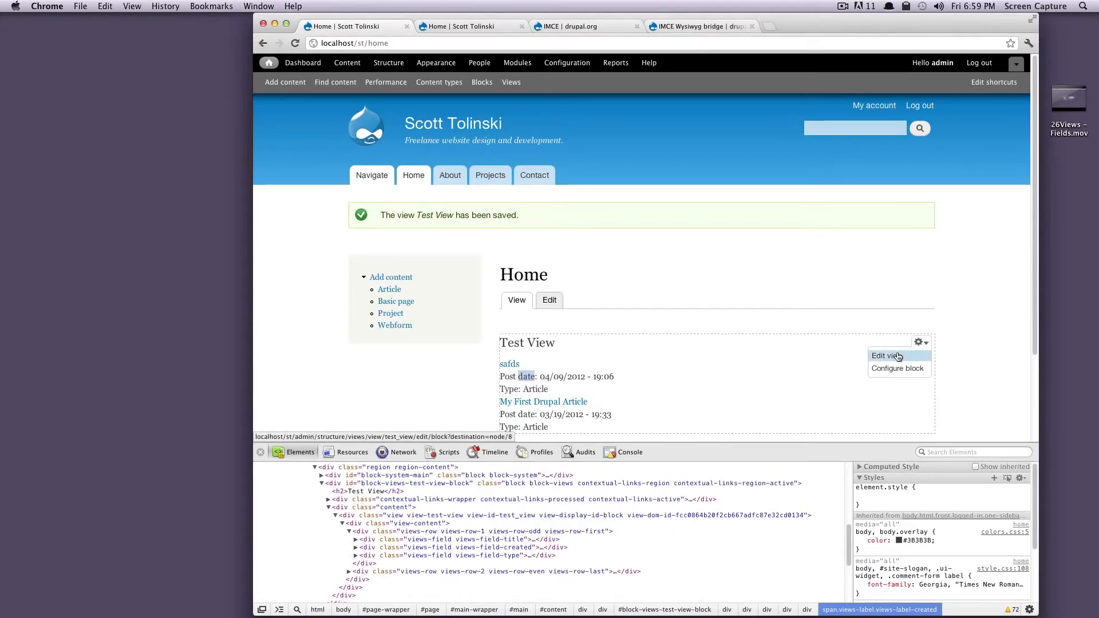
click(897, 356)
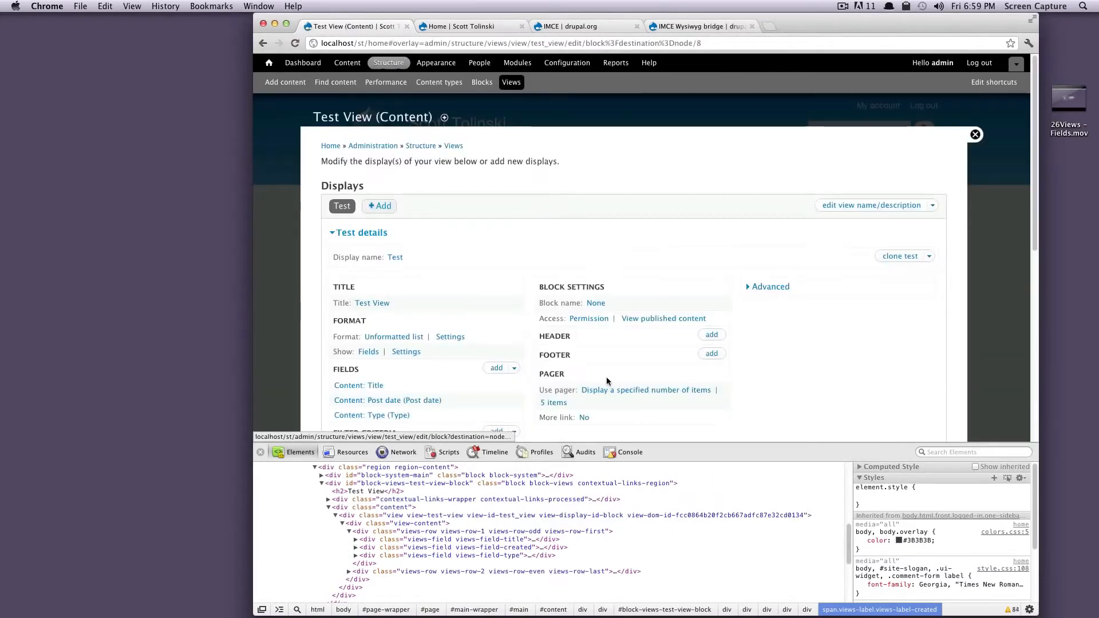
click(261, 453)
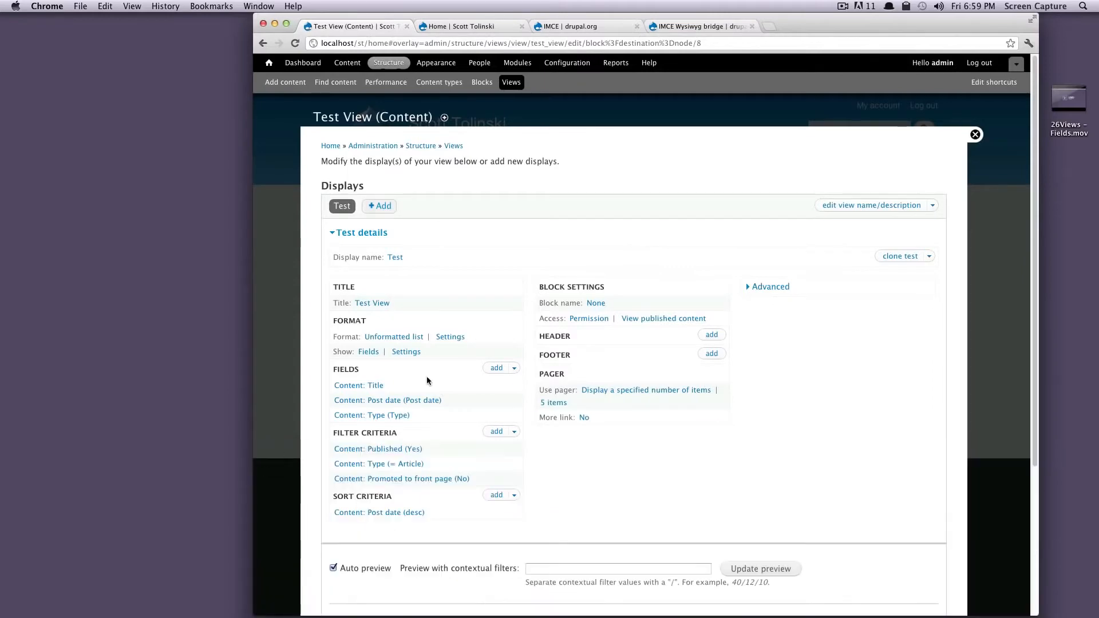
Step: Change the Test View's format to Table for all displays
scroll(446, 327, down, 3)
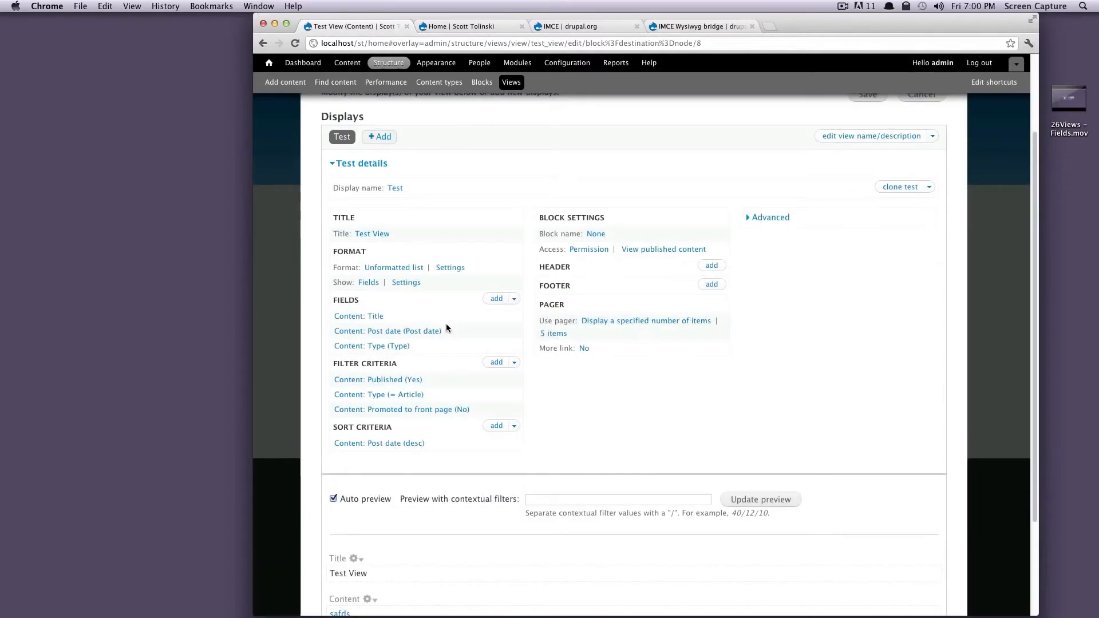
click(410, 269)
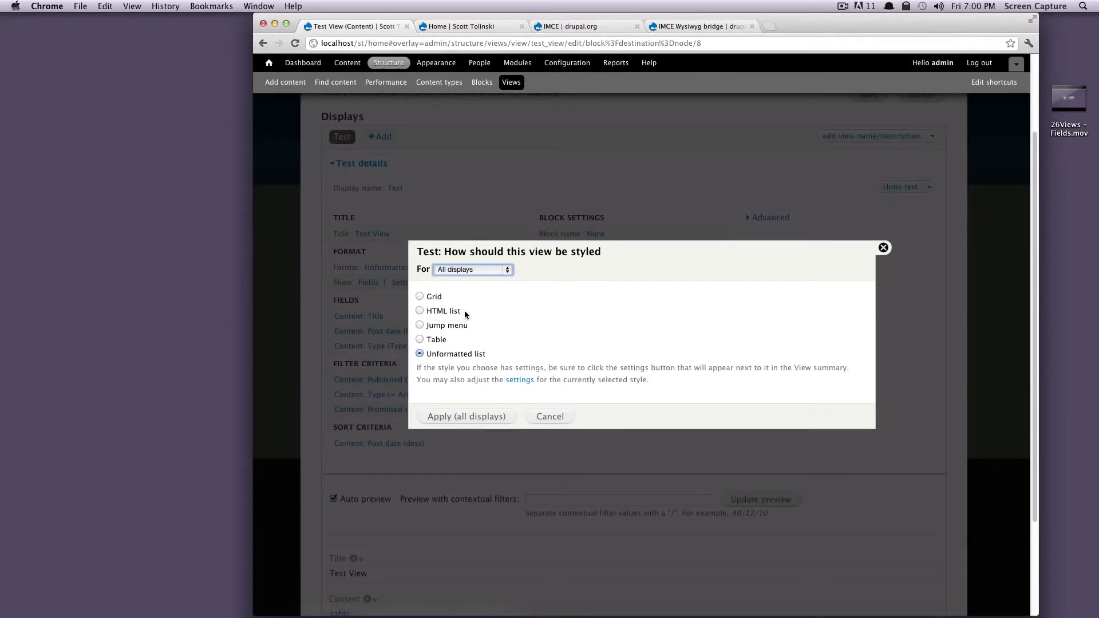
drag(434, 340, 458, 338)
click(434, 338)
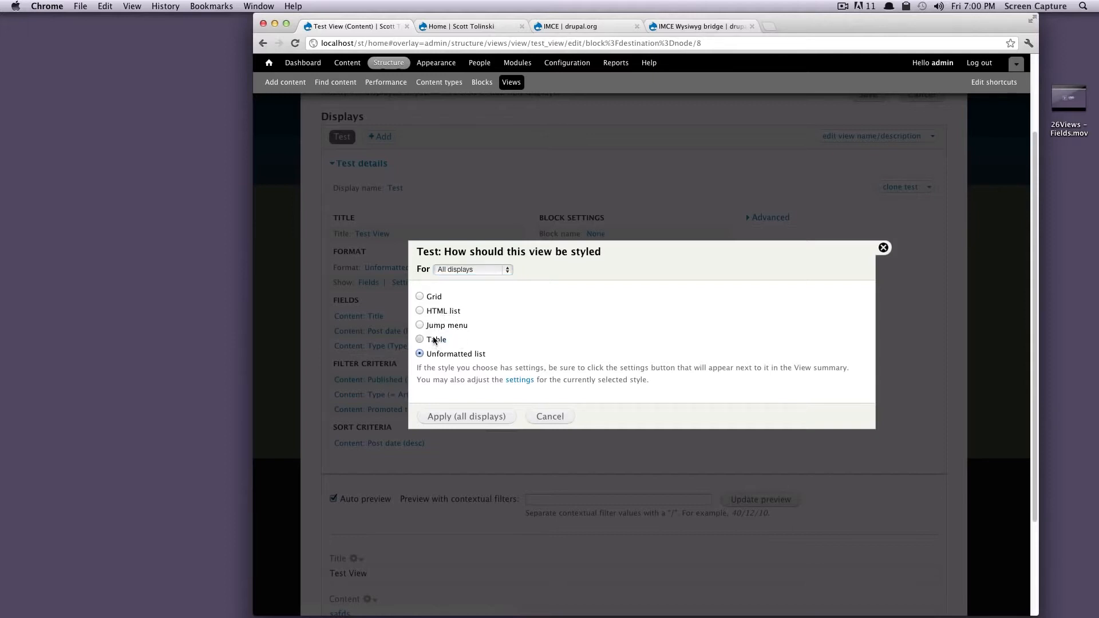
click(475, 419)
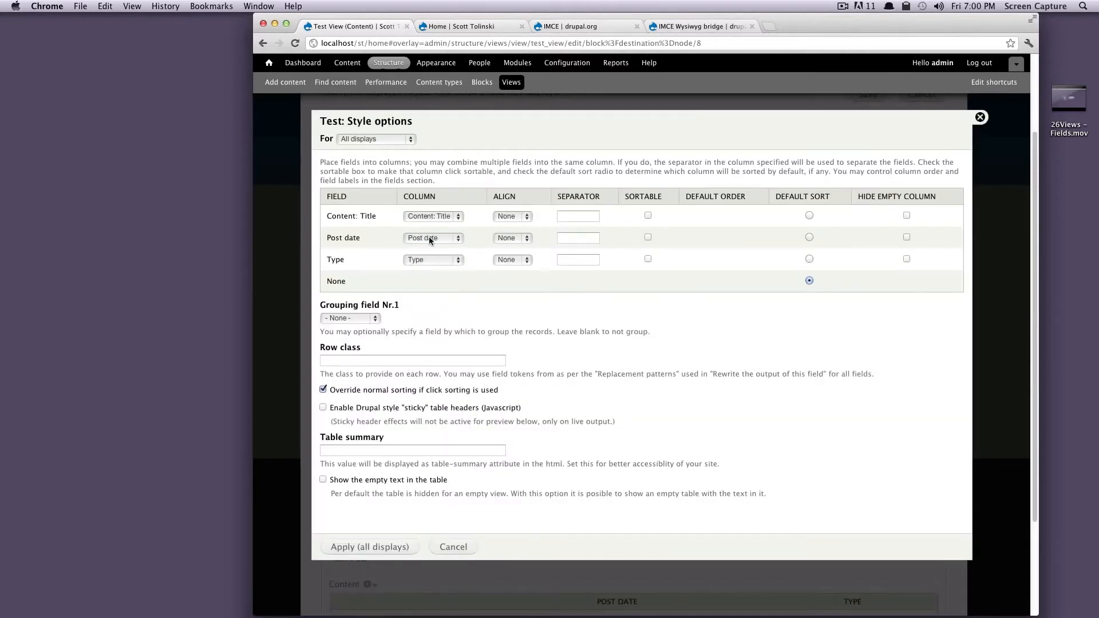
Step: Make the Content: Title column sortable with Ascending default order and apply the table style options to all displays
click(527, 218)
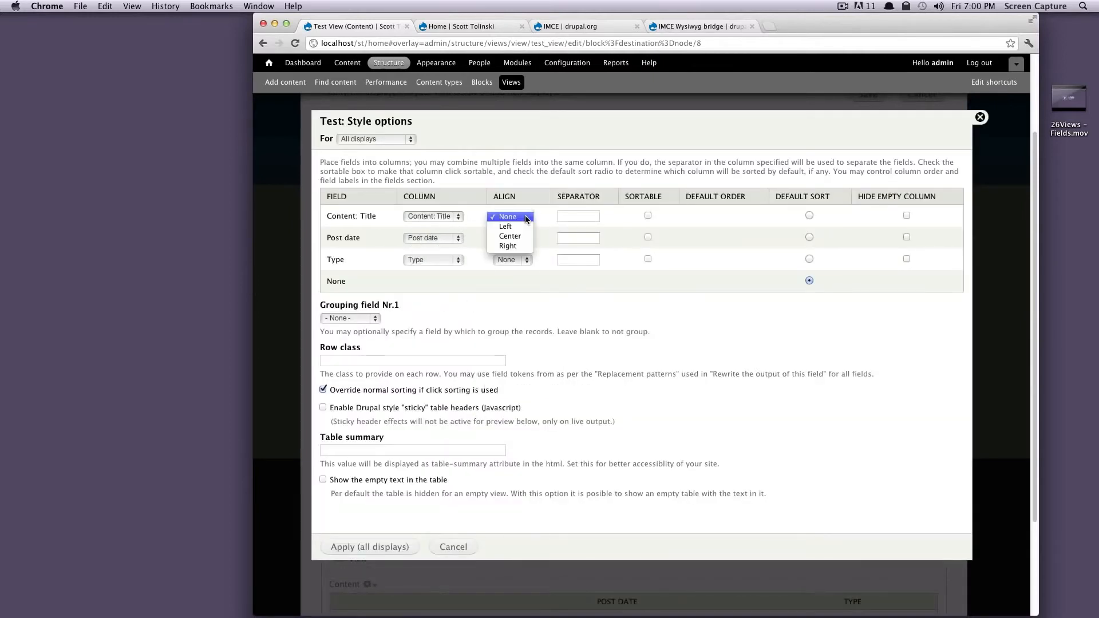
click(527, 218)
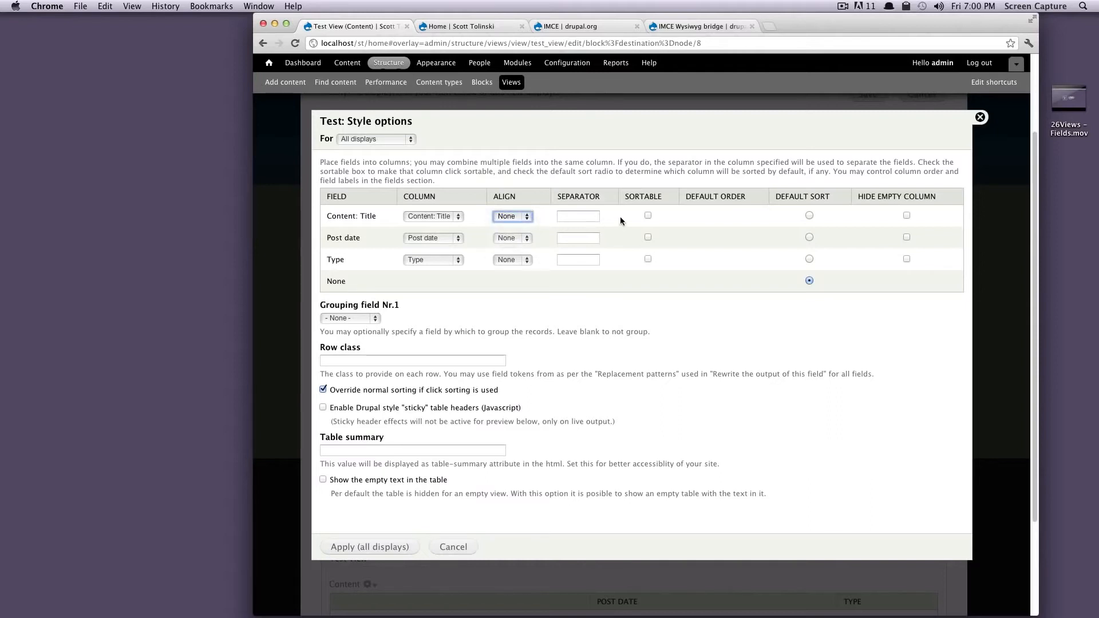
click(581, 218)
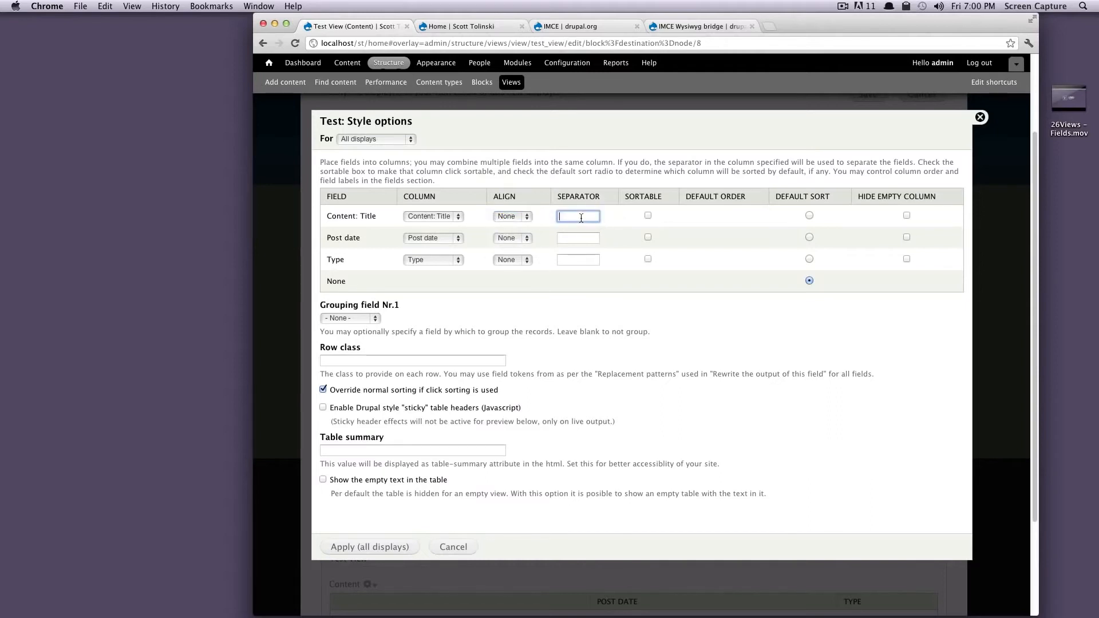
click(649, 215)
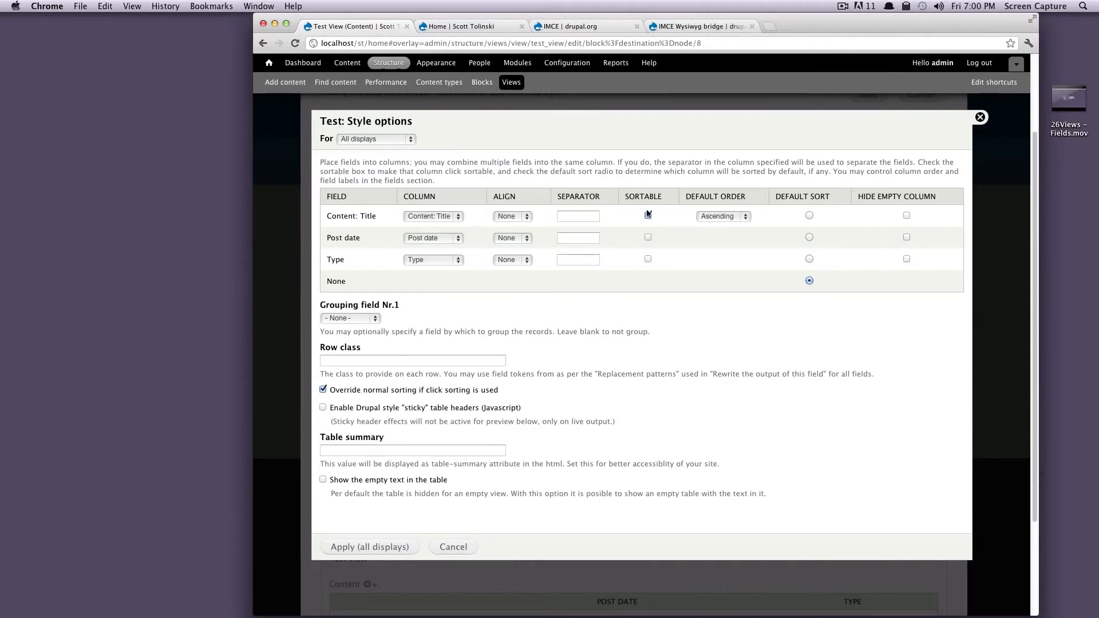
click(725, 216)
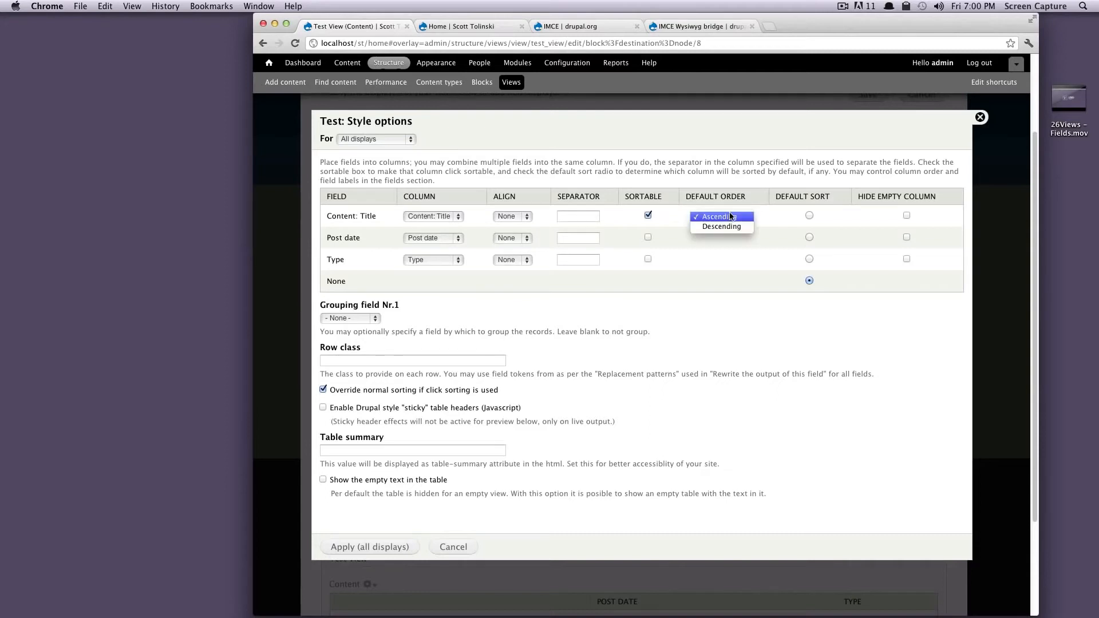
click(730, 217)
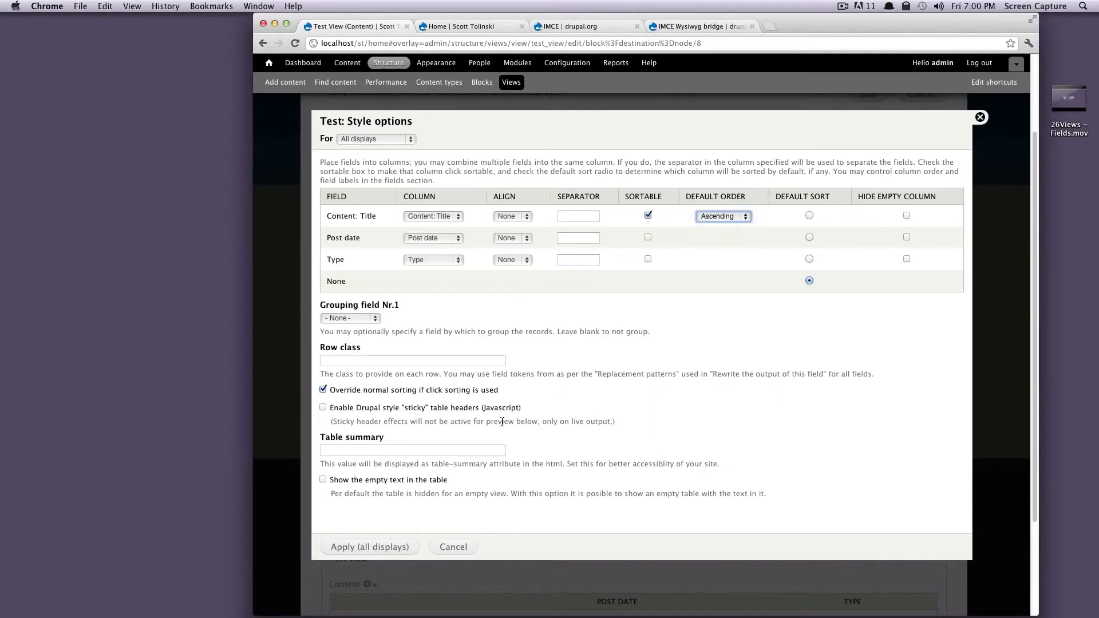
click(378, 548)
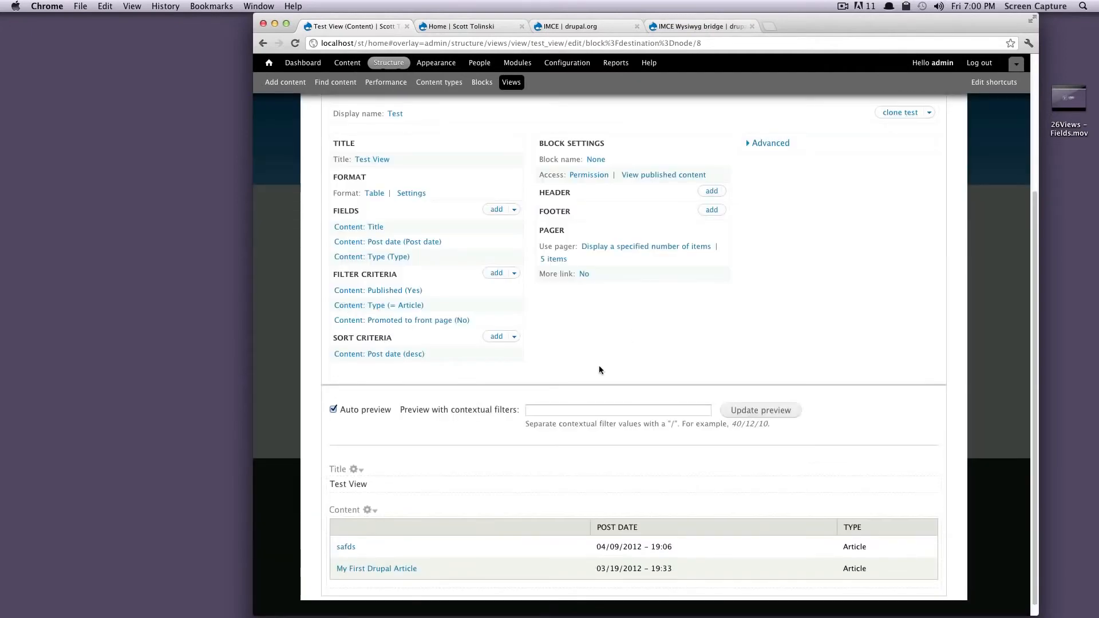
Step: Examine the table preview's column headers, including the one above the article titles
scroll(599, 371, down, 1)
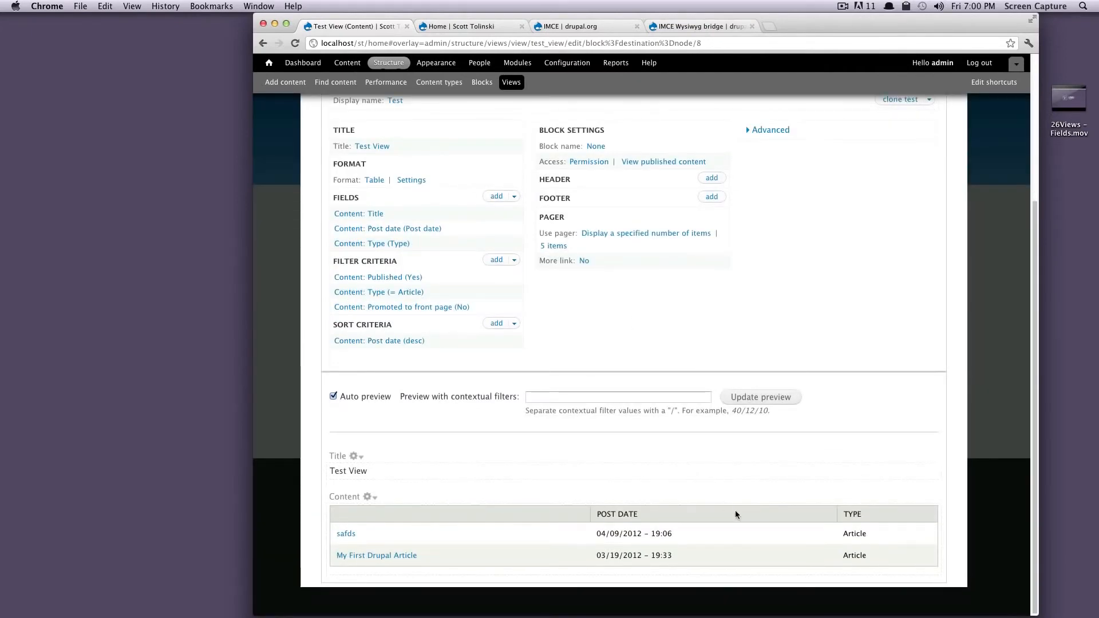
double_click(858, 513)
click(697, 525)
double_click(429, 529)
double_click(383, 517)
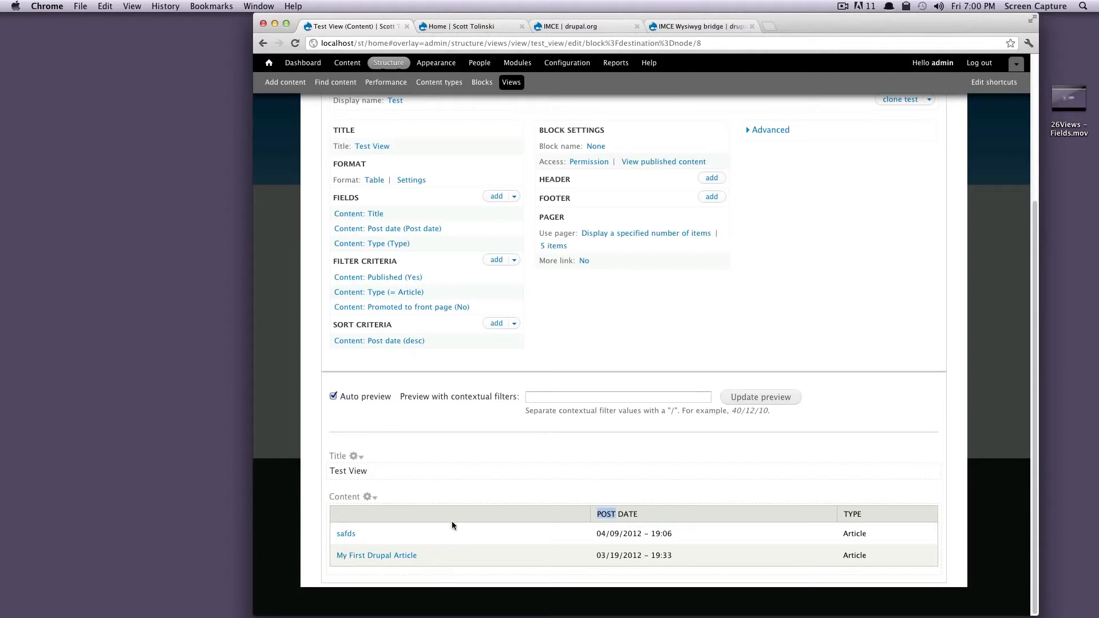
Step: Create the label "Title" for the Content: Title field and apply it to all displays
click(375, 215)
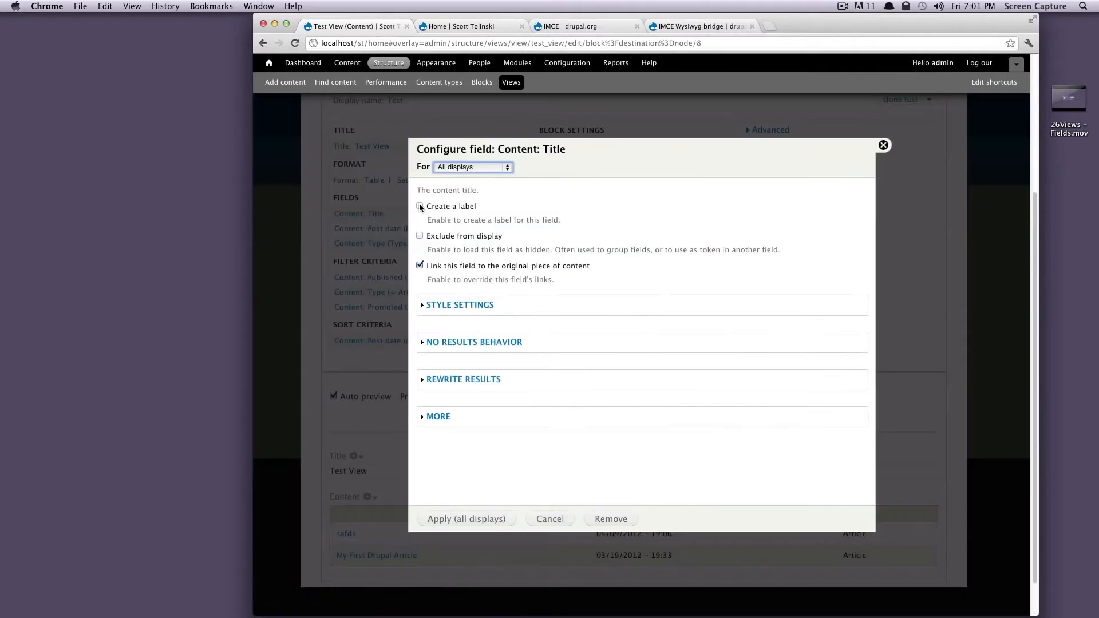
click(420, 206)
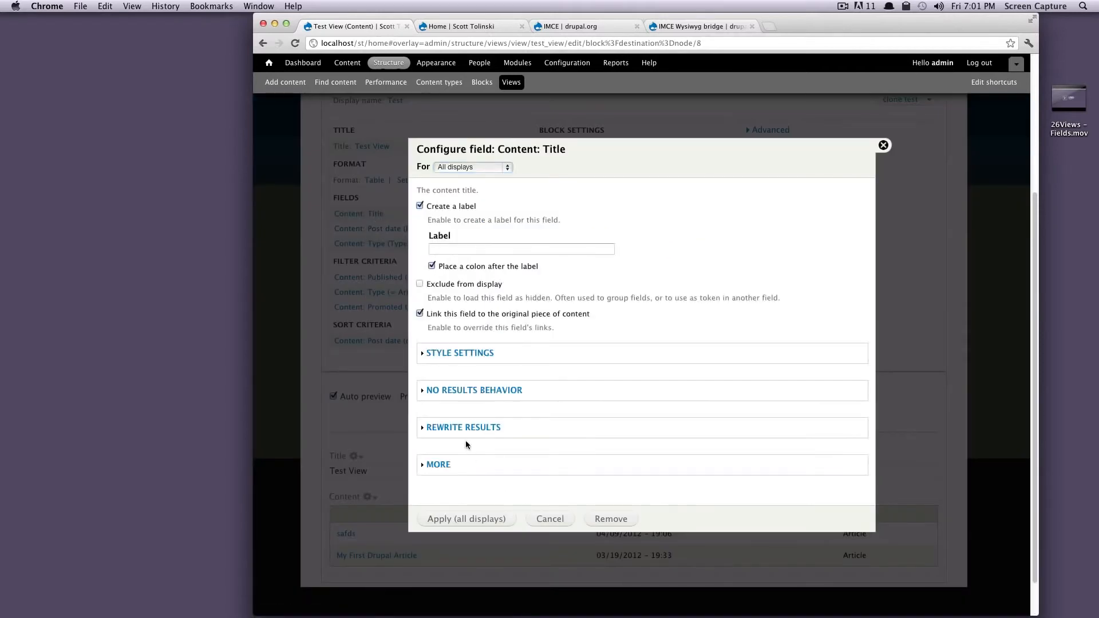
click(445, 248)
text(Title)
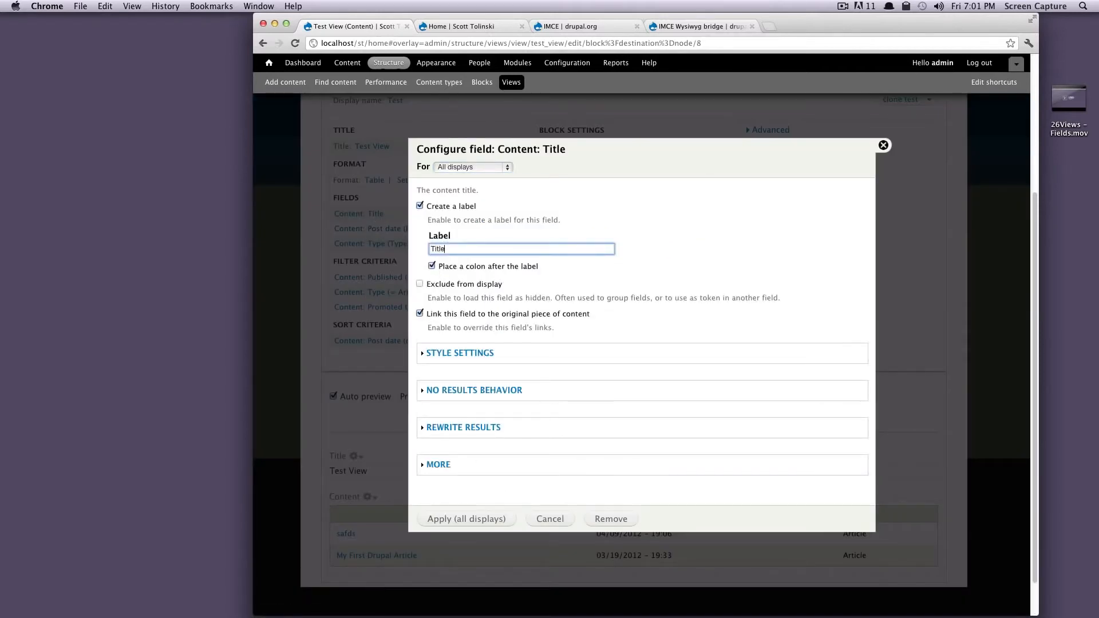
click(450, 521)
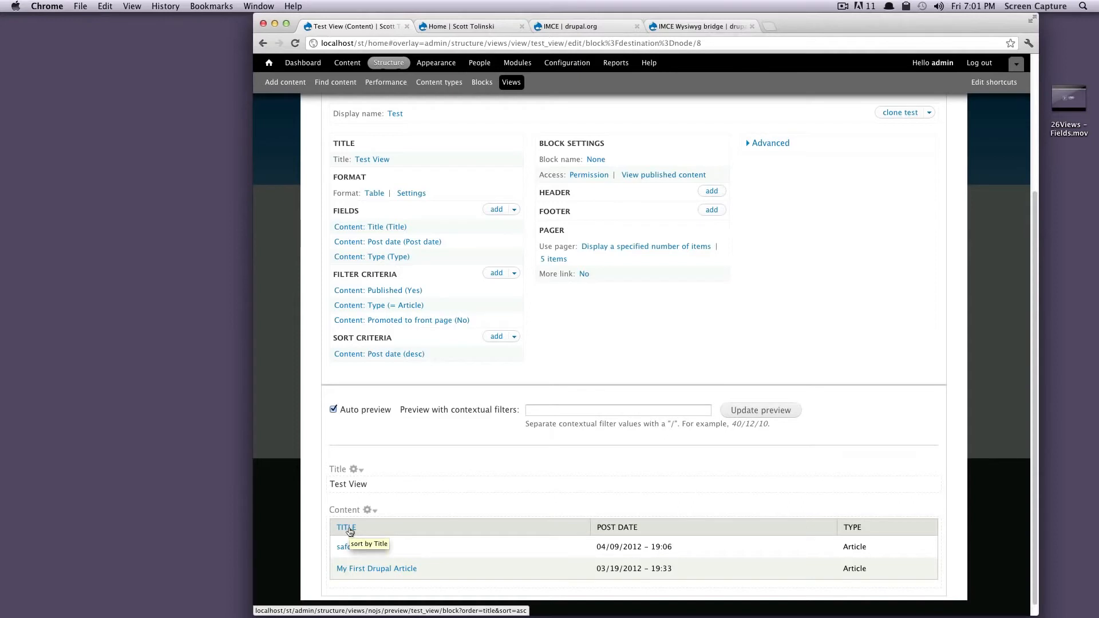
Step: Sort the preview table by its Title column, toggling between ascending and descending order
click(347, 528)
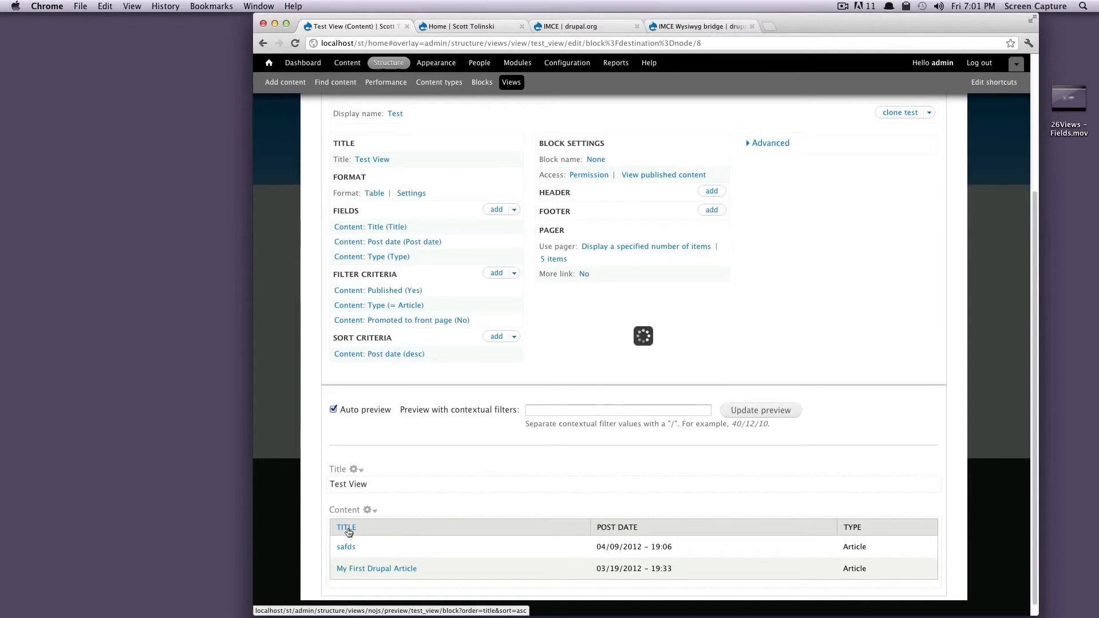
click(573, 530)
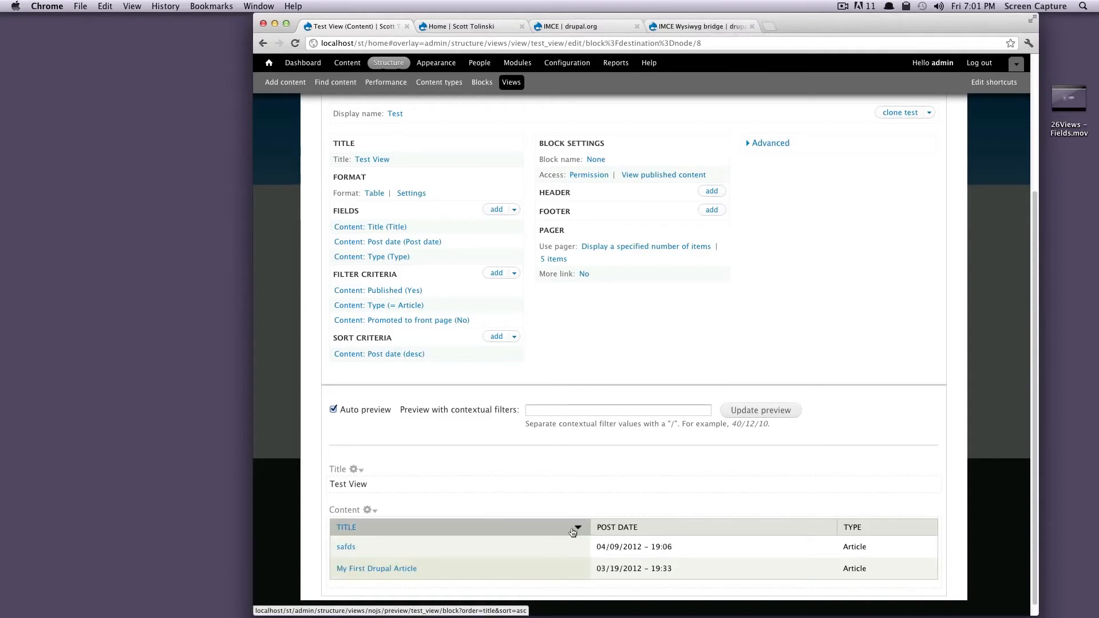
click(431, 532)
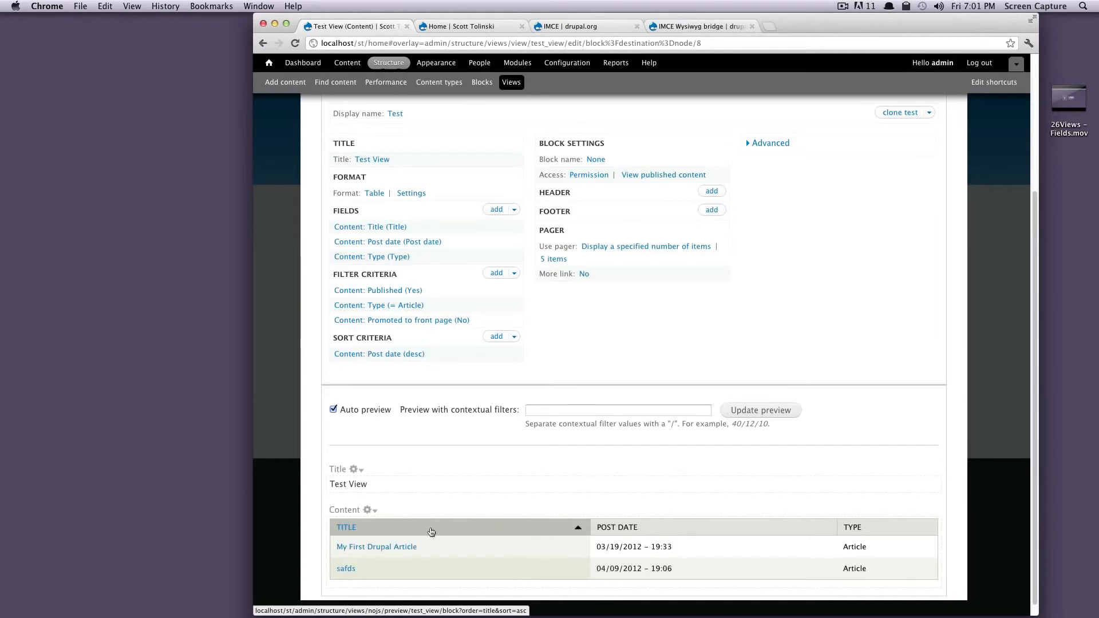
click(431, 532)
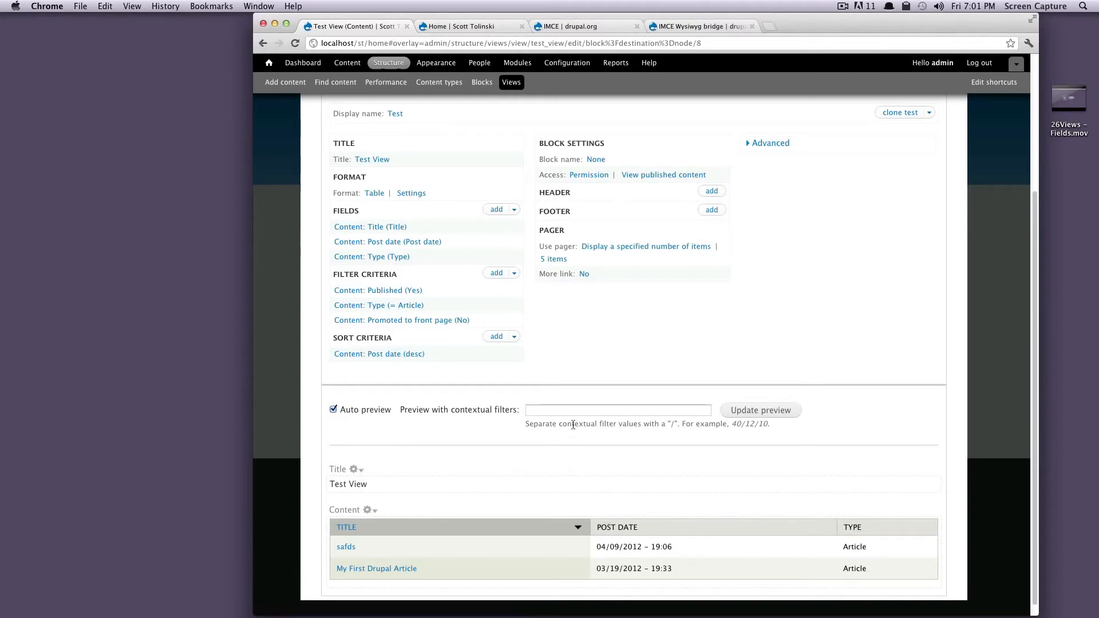
Step: Make the Post date and Type columns sortable in the table style options for all displays
scroll(579, 433, down, 1)
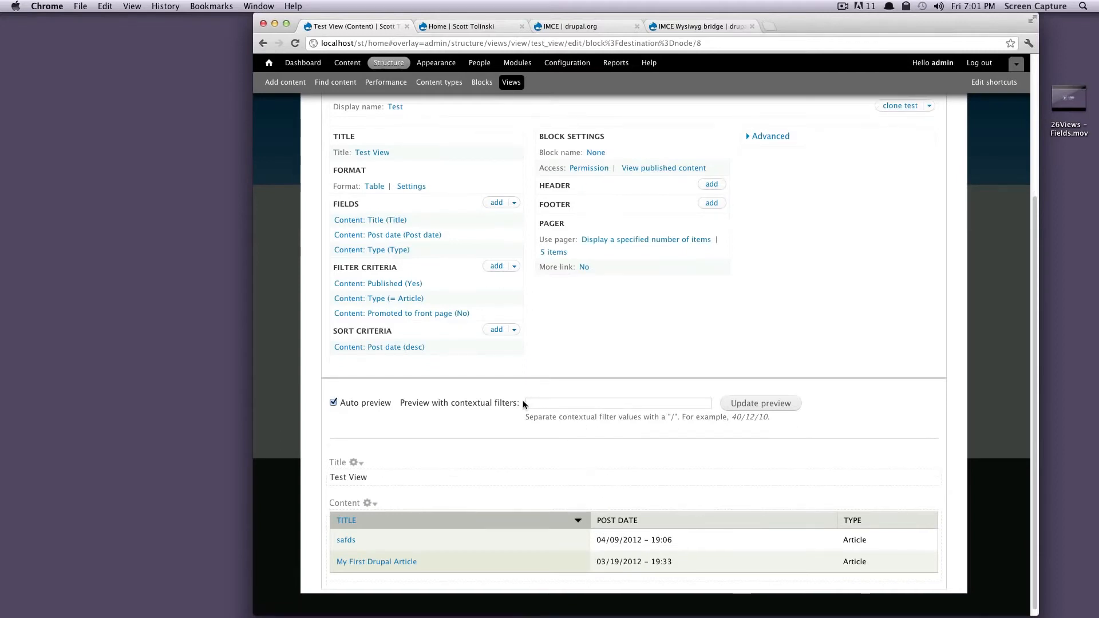
click(412, 187)
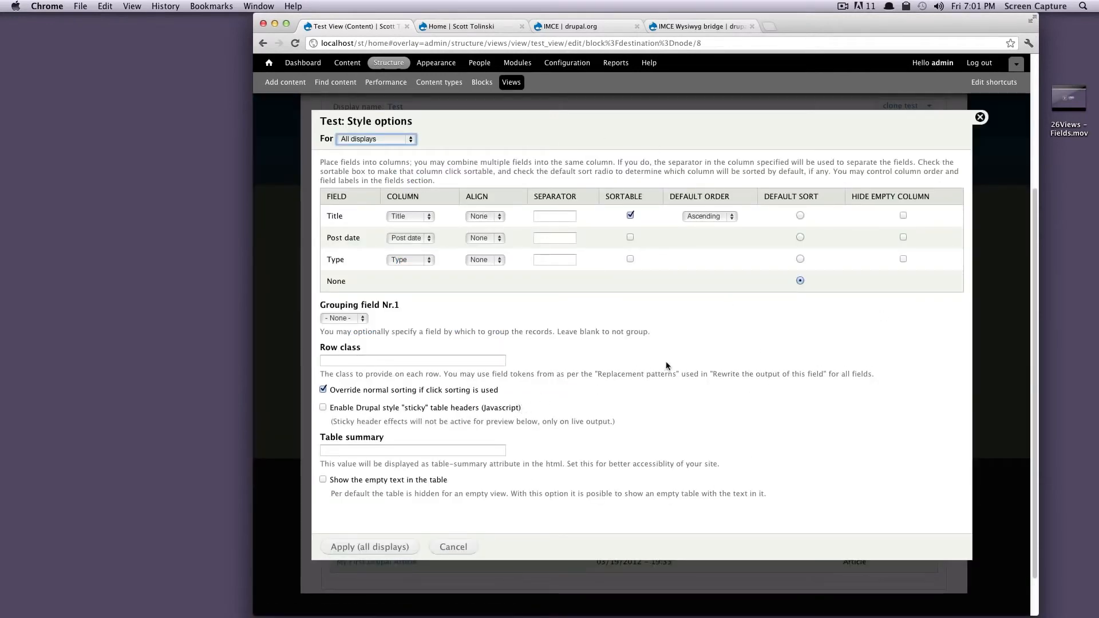
click(630, 238)
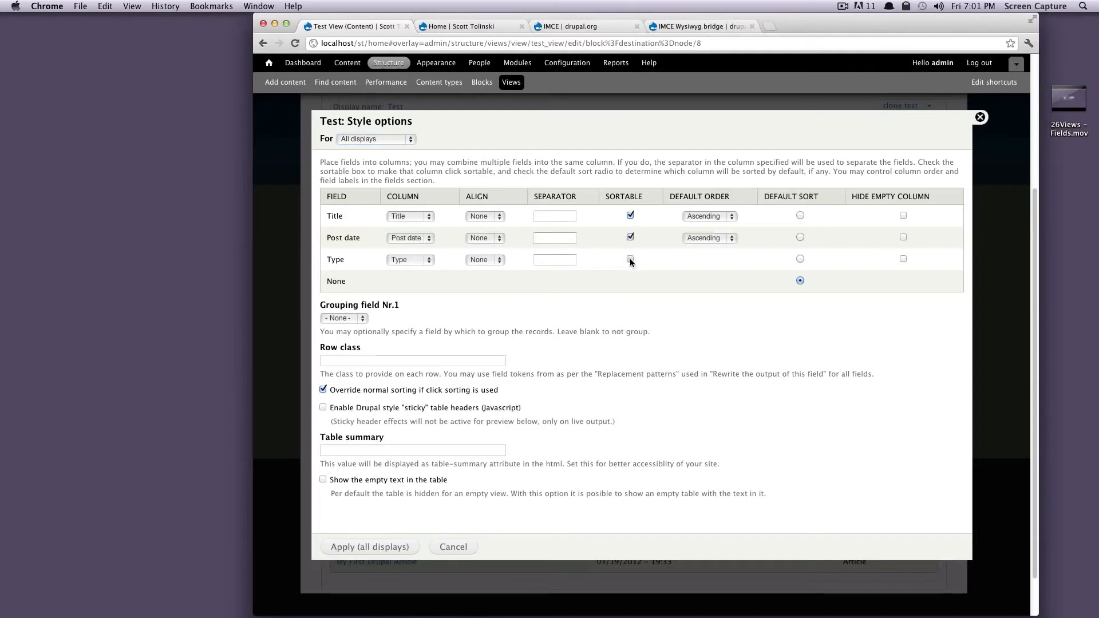
click(631, 259)
click(374, 554)
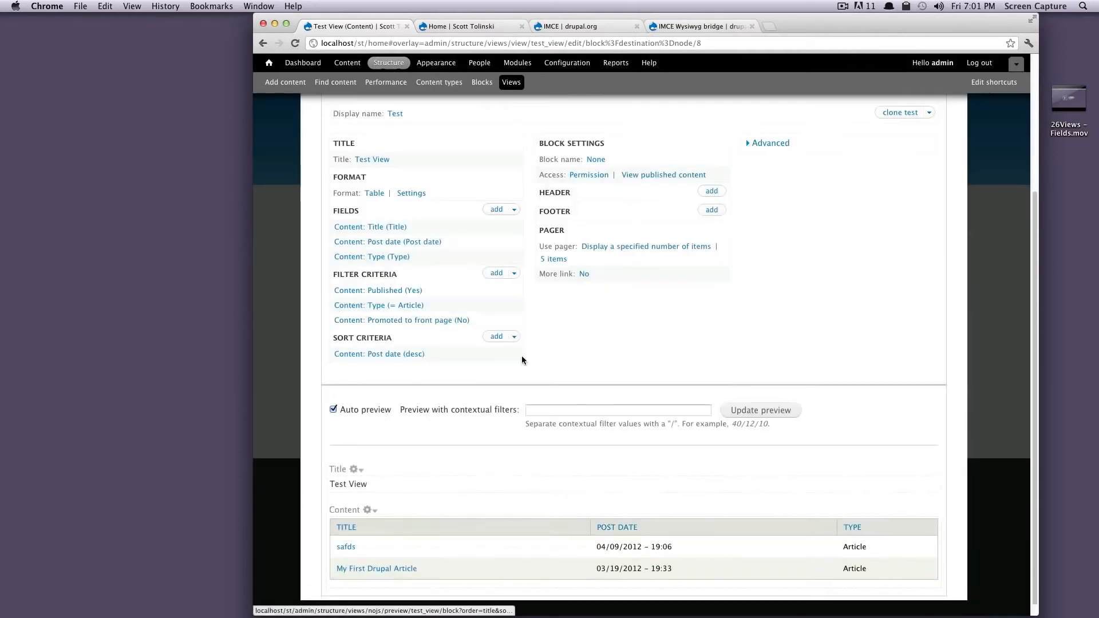
Step: Test click sorting in the preview table by Post date, Type and Title
click(700, 515)
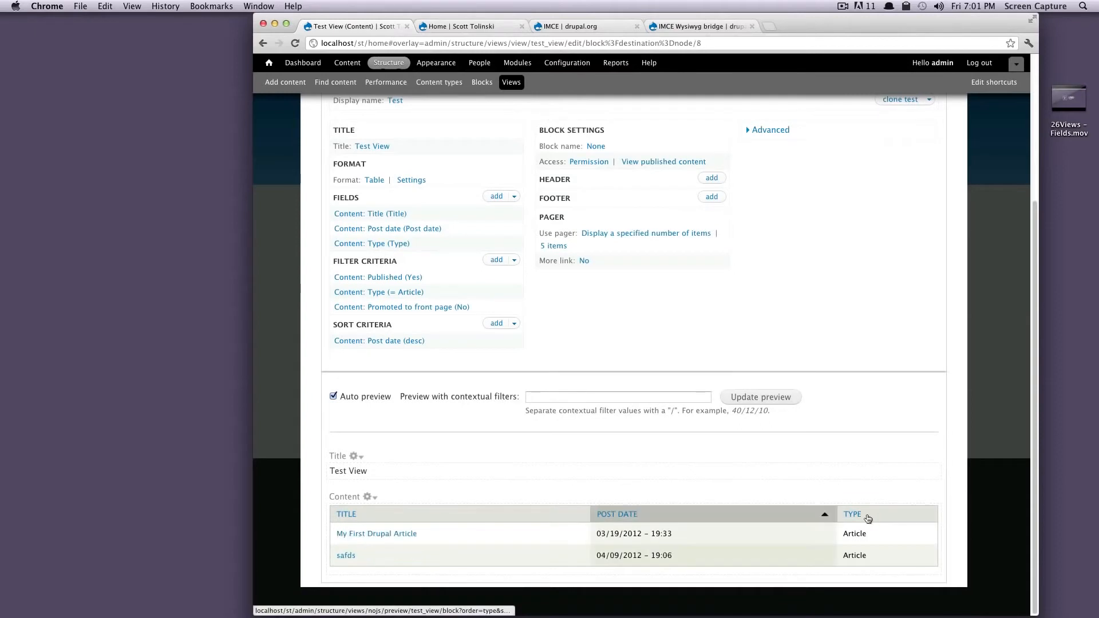
click(880, 518)
click(720, 515)
click(527, 518)
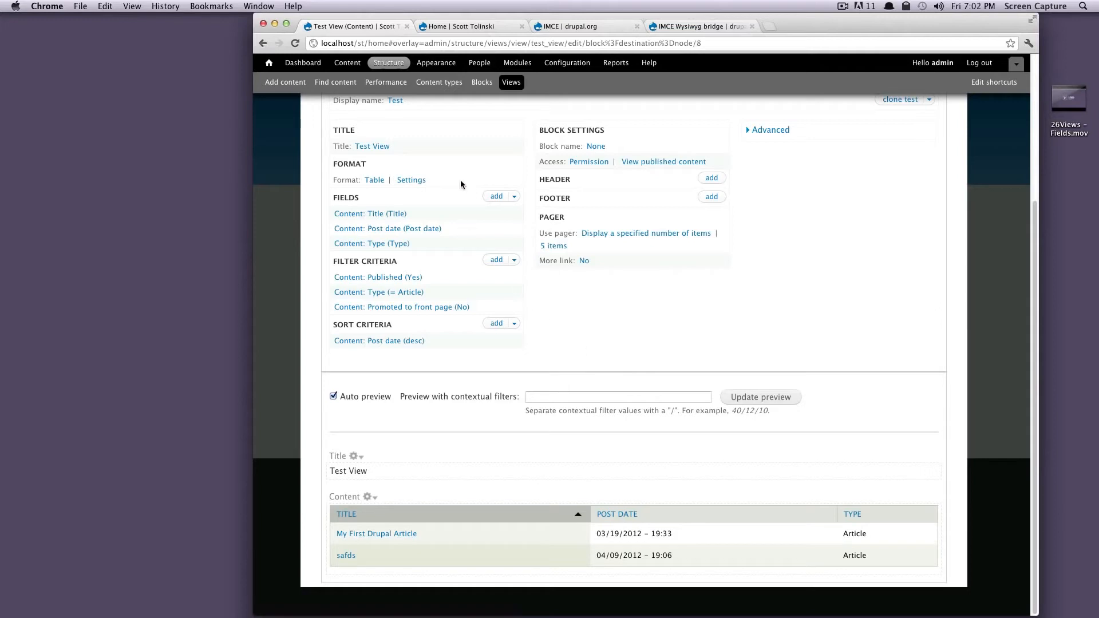
Step: Change the Test View's format to HTML list for all displays, with the Unordered list type and item-list wrapper class
scroll(423, 194, up, 3)
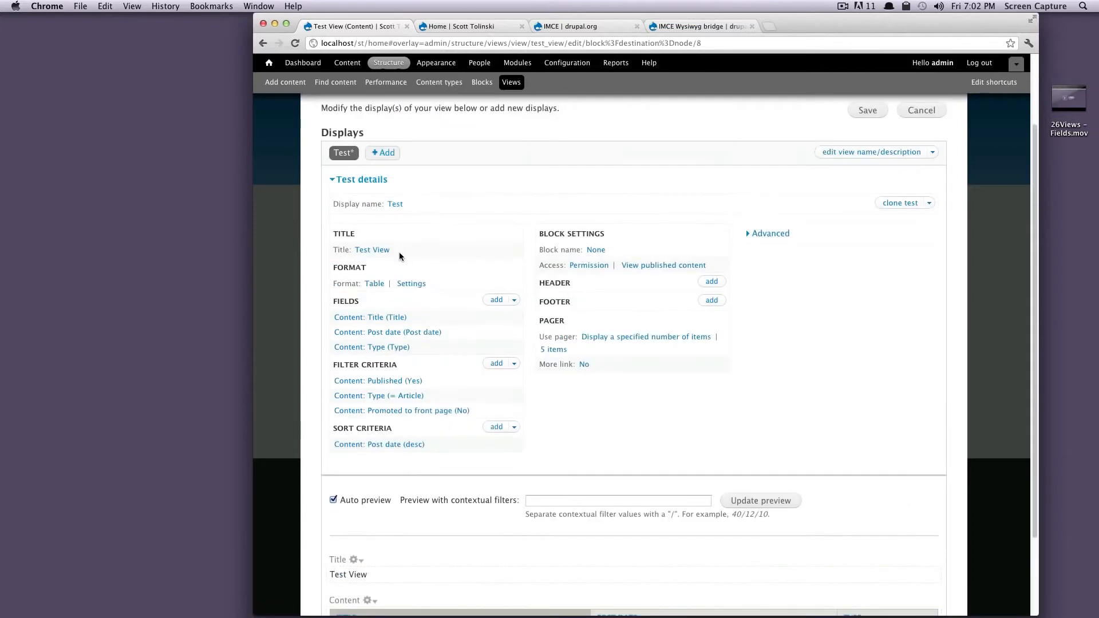
click(373, 285)
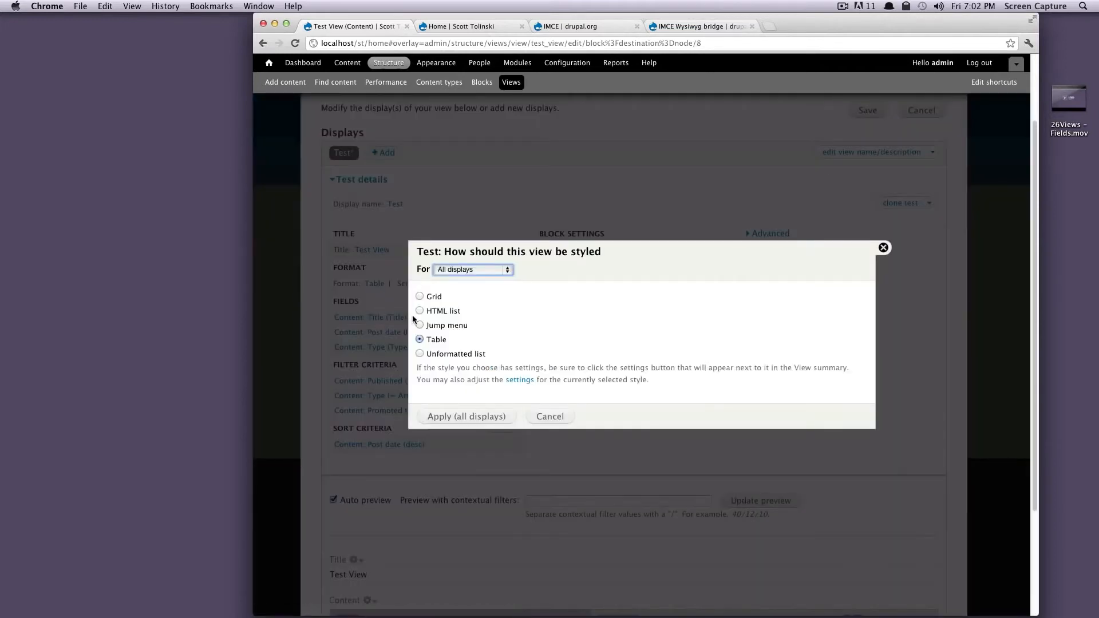
click(420, 311)
click(493, 423)
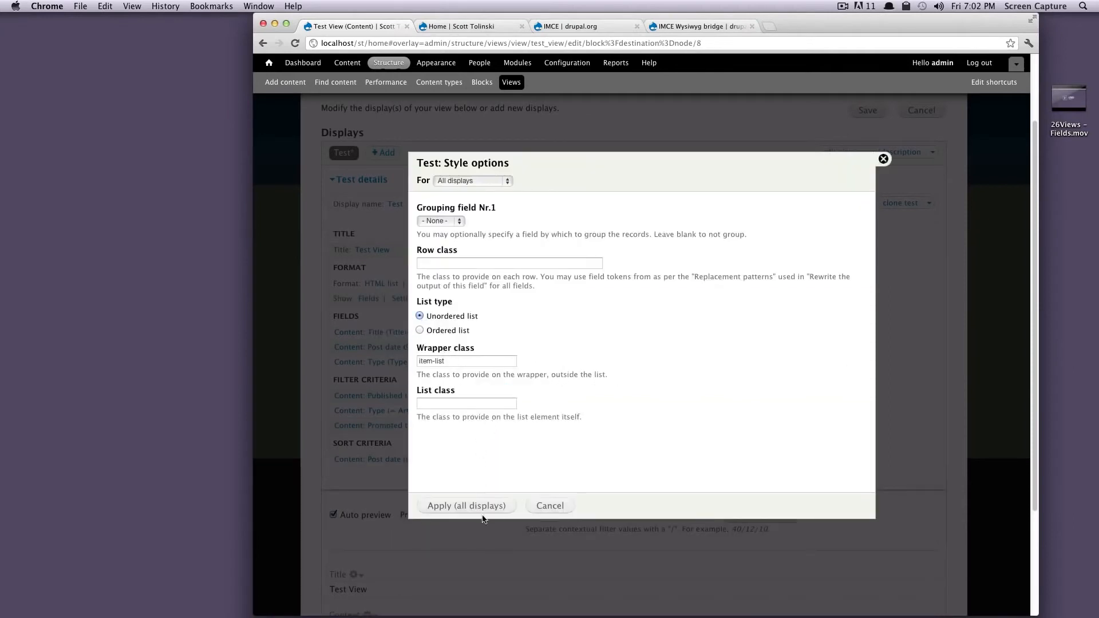
drag(459, 360, 418, 356)
click(482, 416)
click(455, 404)
click(476, 265)
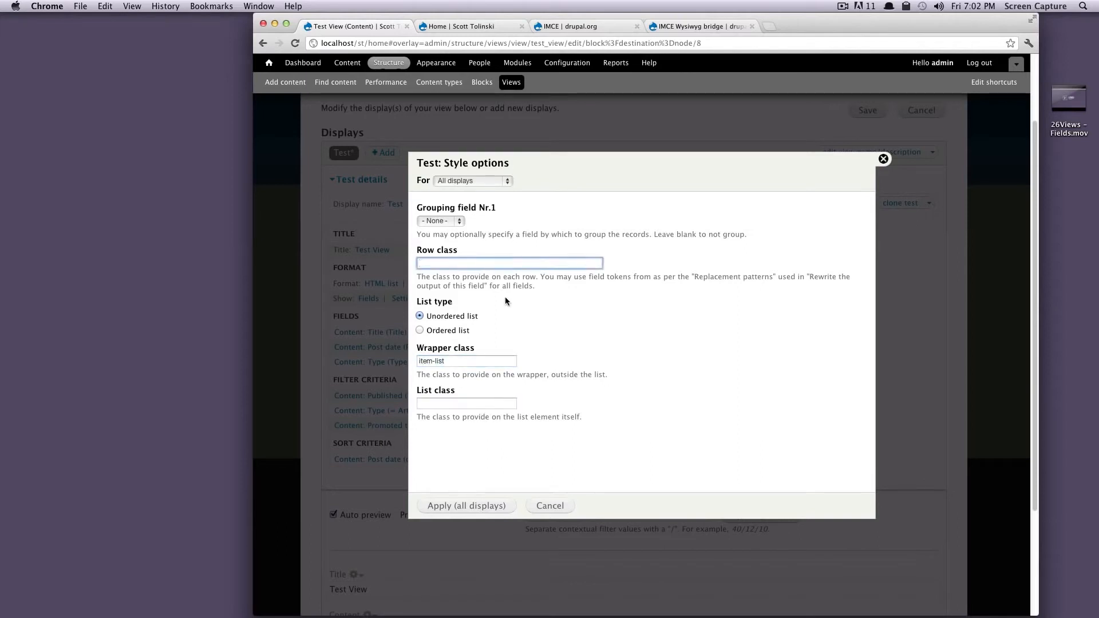
click(470, 507)
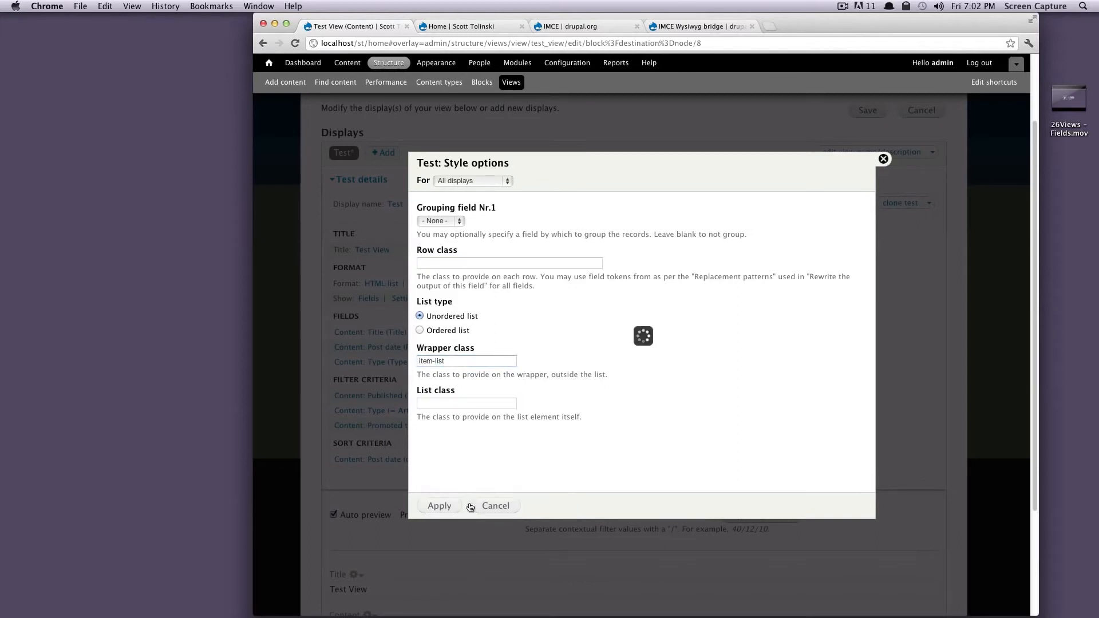
Step: Inspect the markup of the first article's Post date field in the HTML list preview
scroll(474, 479, down, 5)
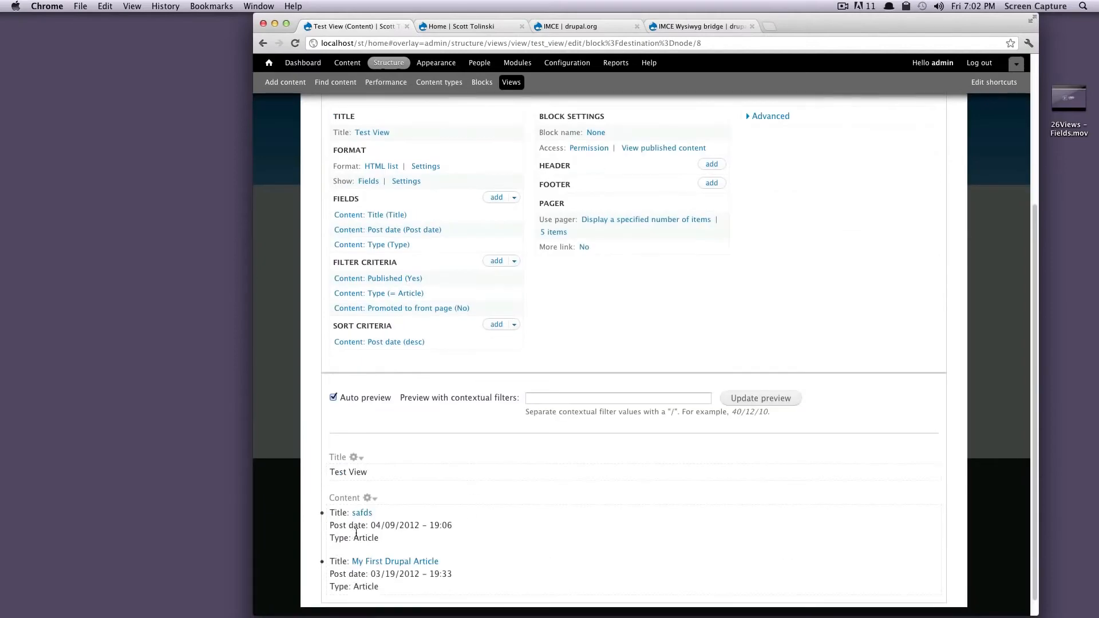
right_click(349, 507)
click(392, 540)
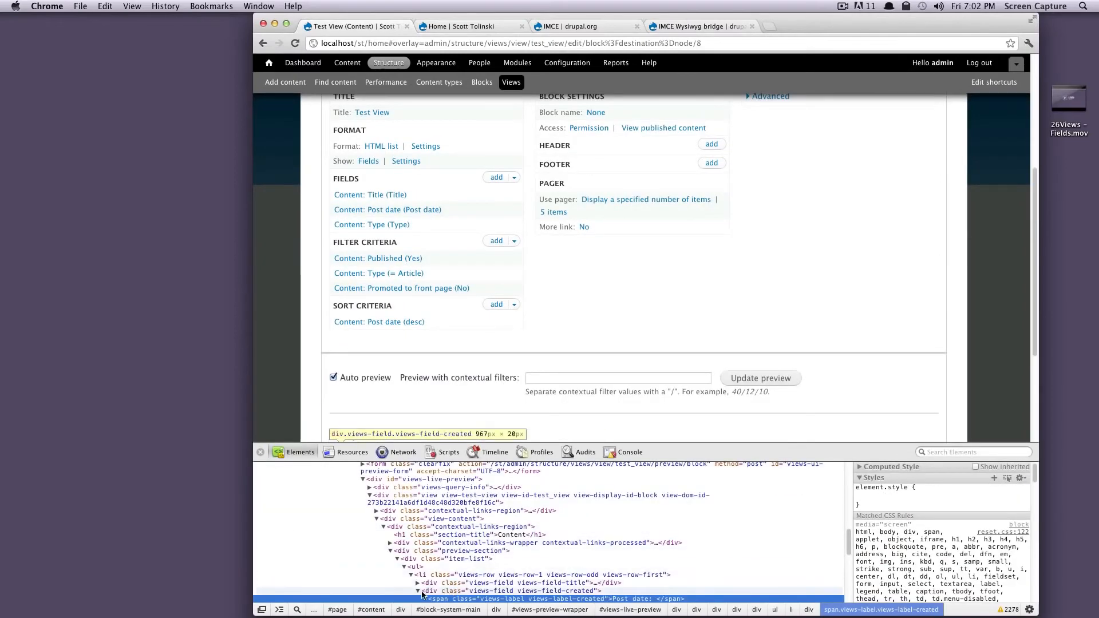
click(418, 591)
click(423, 591)
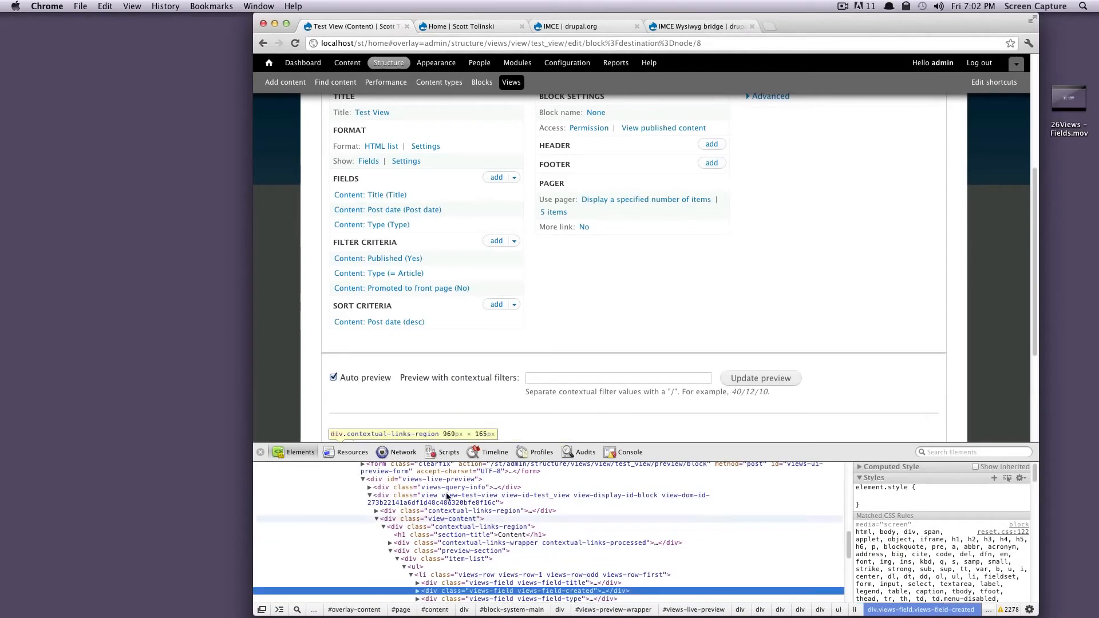
scroll(431, 373, down, 3)
scroll(412, 393, down, 3)
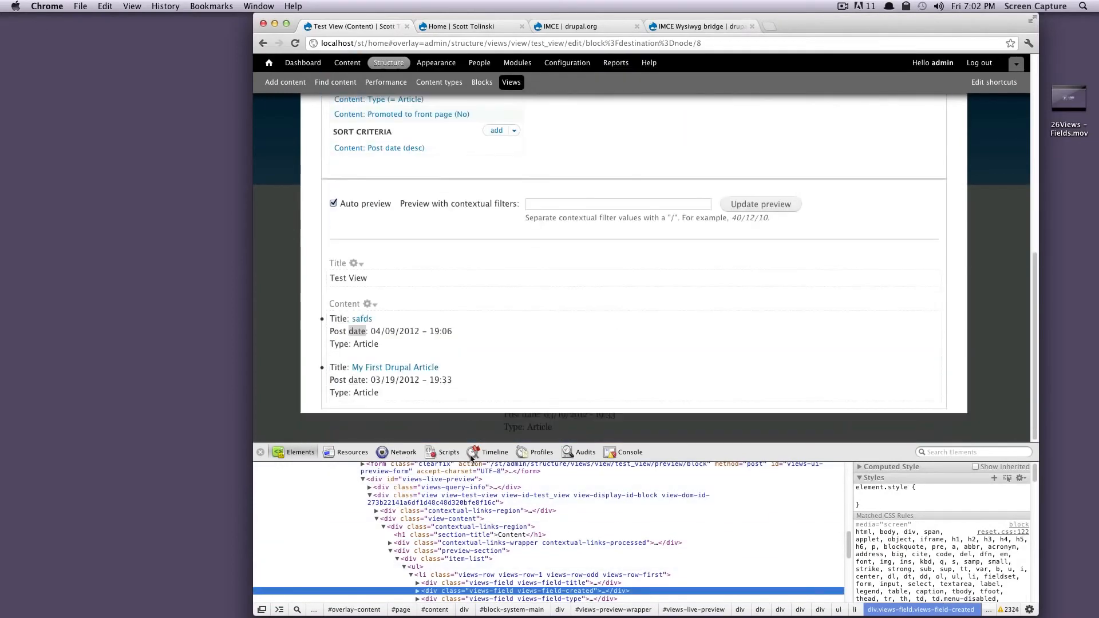
Step: Examine how the field divs nest inside the list items, the unordered list and its item-list wrapper, and close the developer tools
click(422, 575)
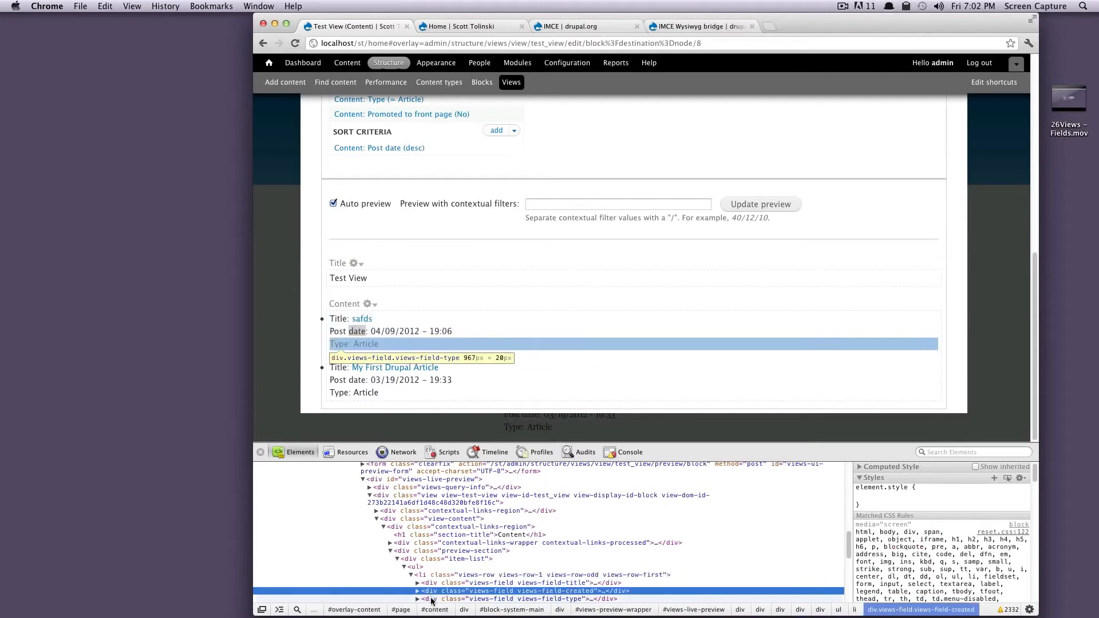
click(431, 599)
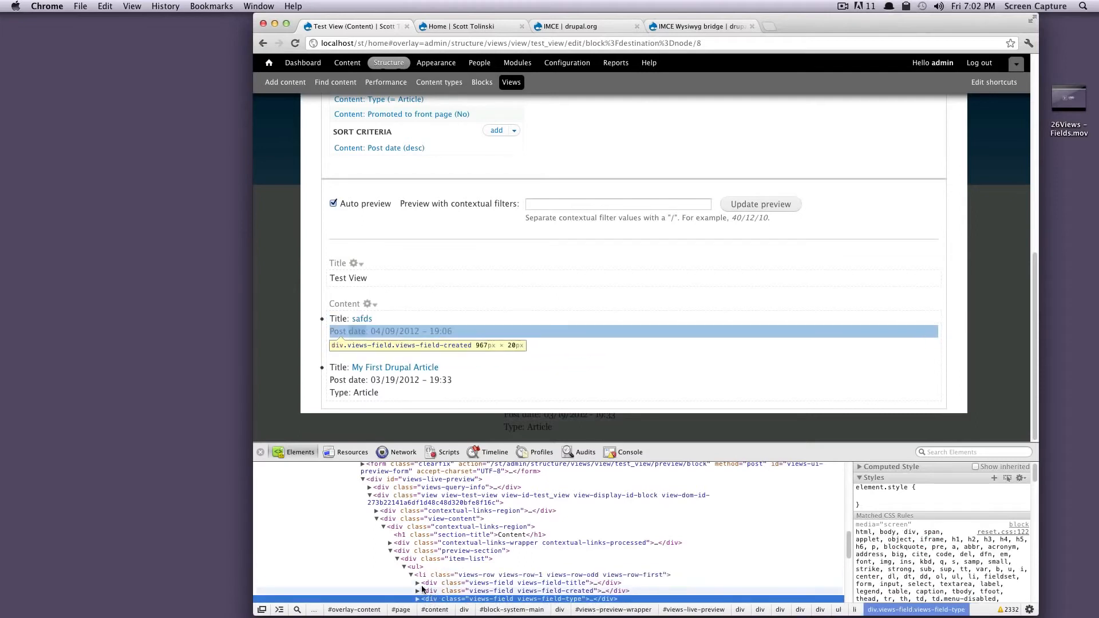
click(417, 583)
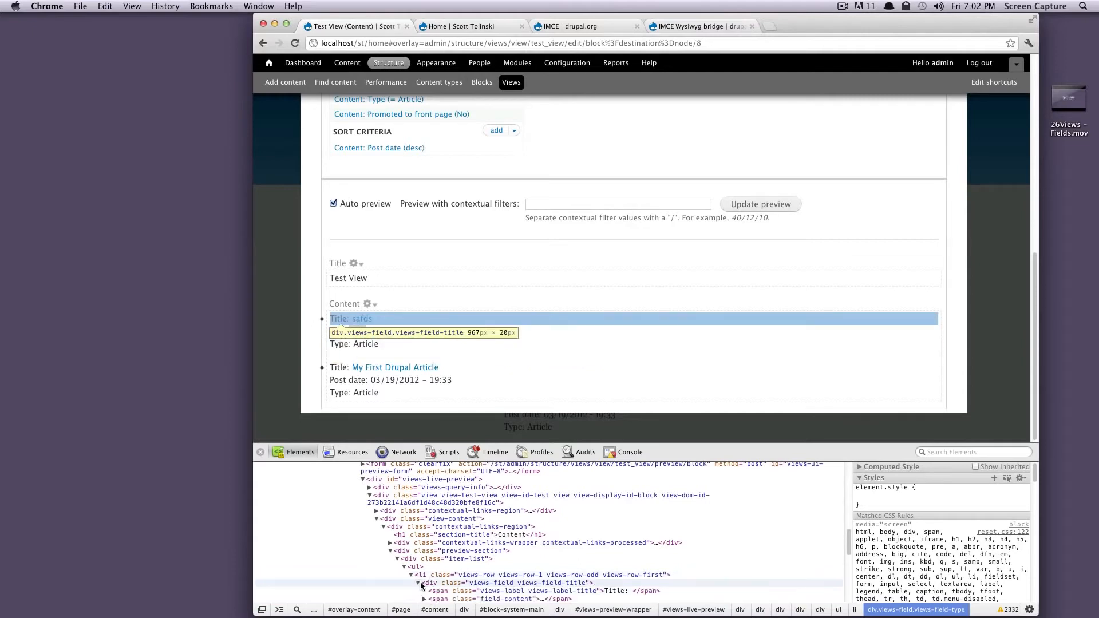
click(411, 575)
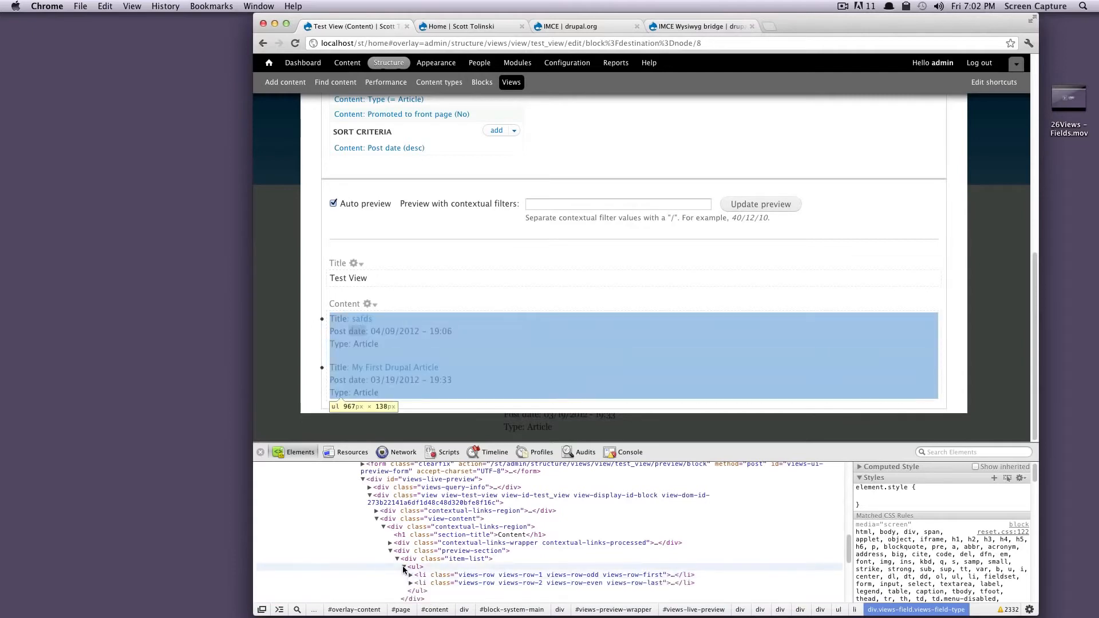
click(404, 567)
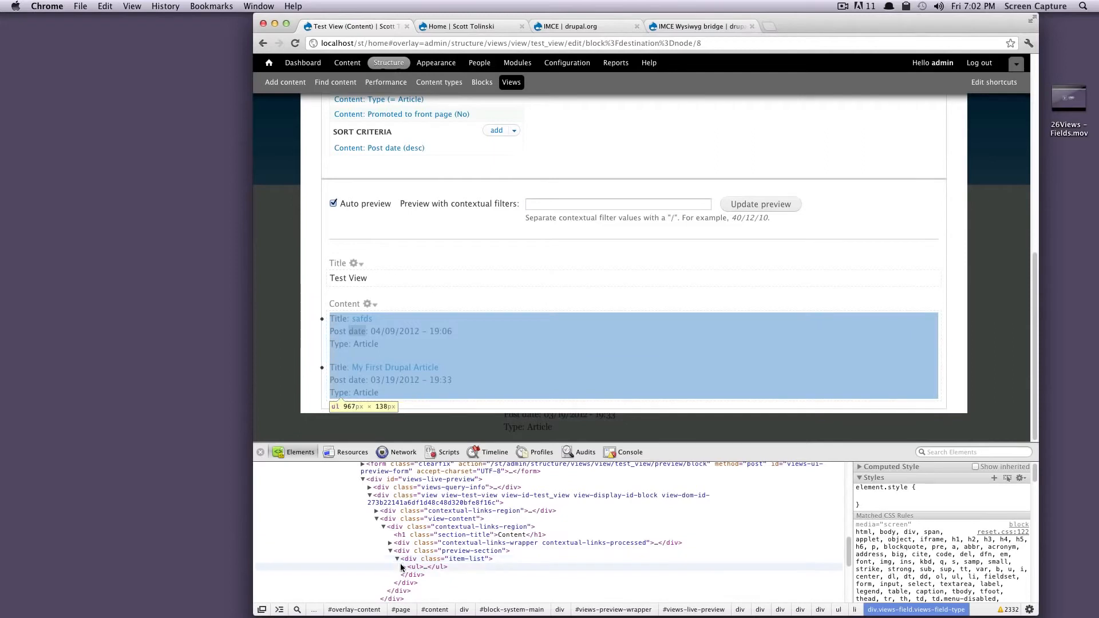
click(398, 559)
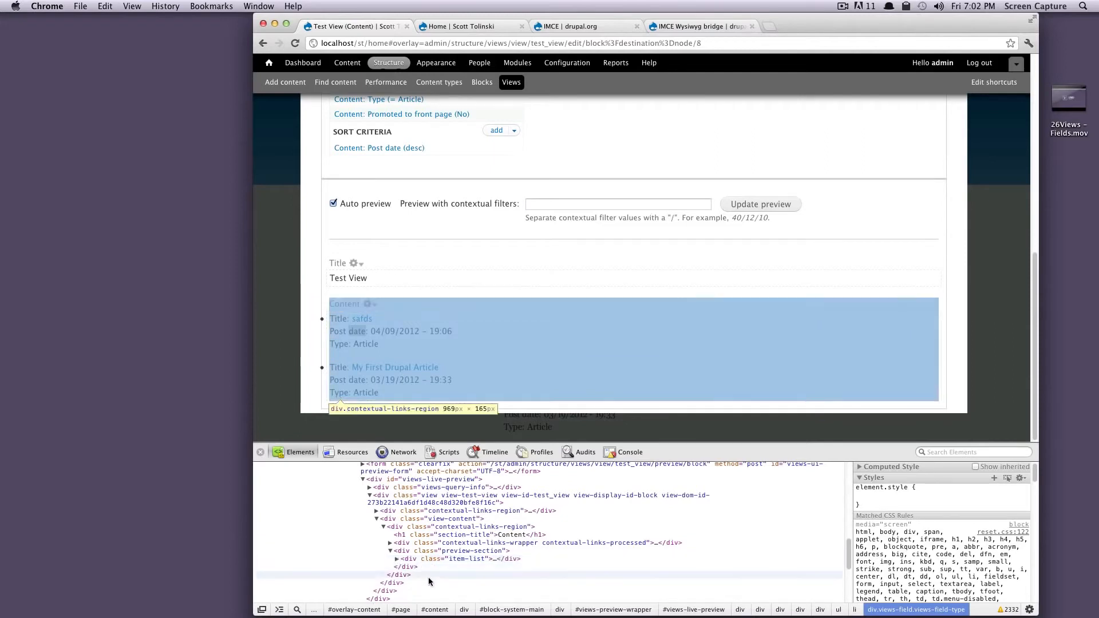
click(392, 552)
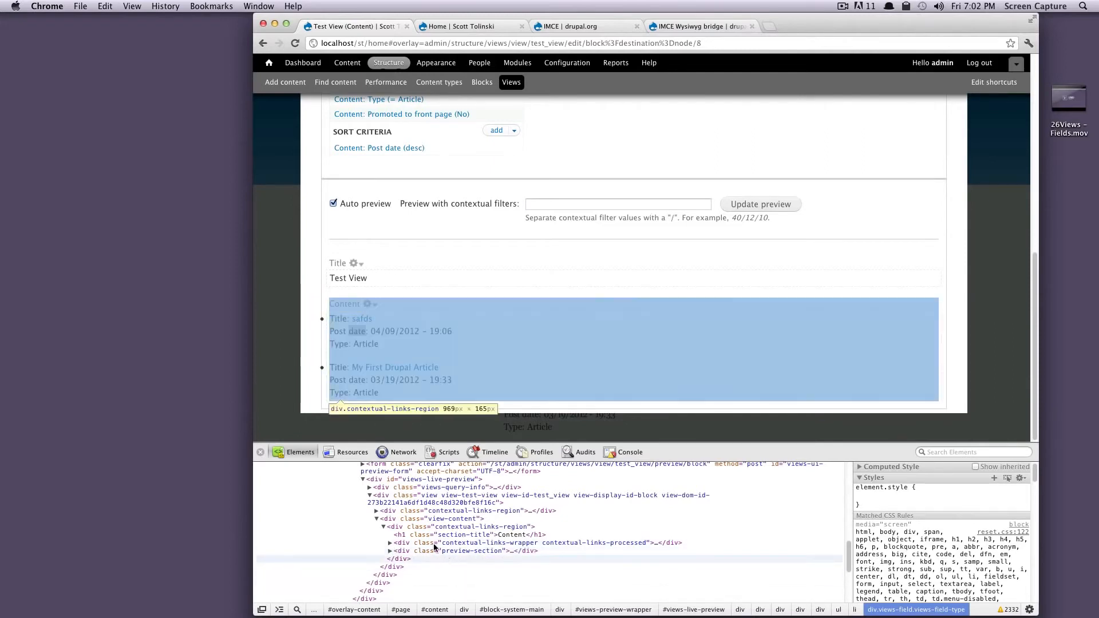
click(260, 452)
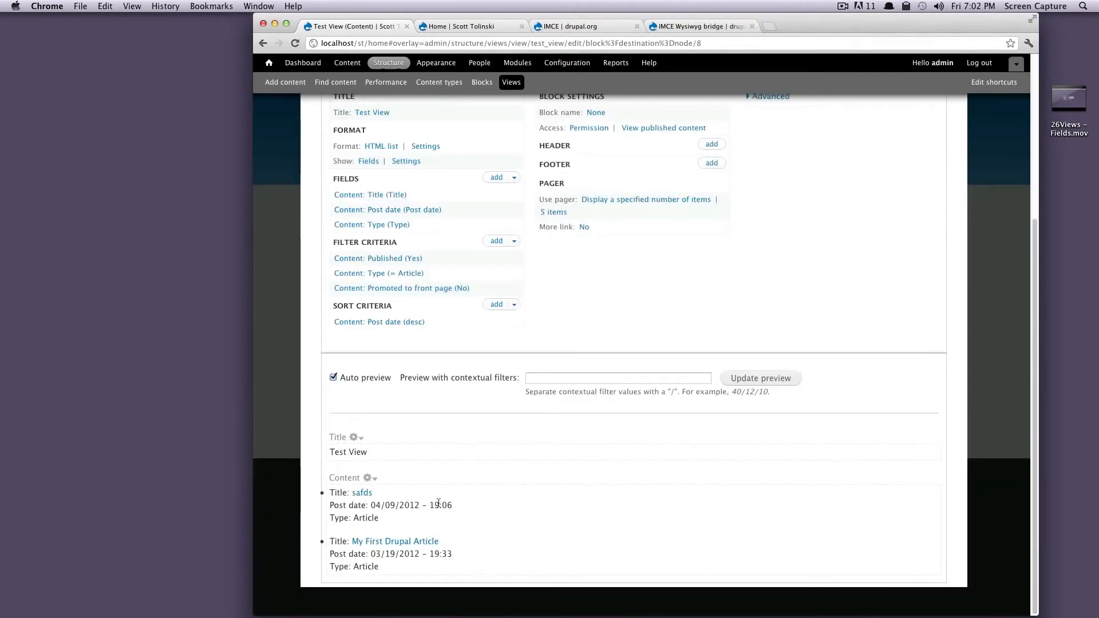
Step: Change the Test View's format to Grid for all displays, with 4 columns and Horizontal alignment, and check the preview
scroll(479, 293, up, 5)
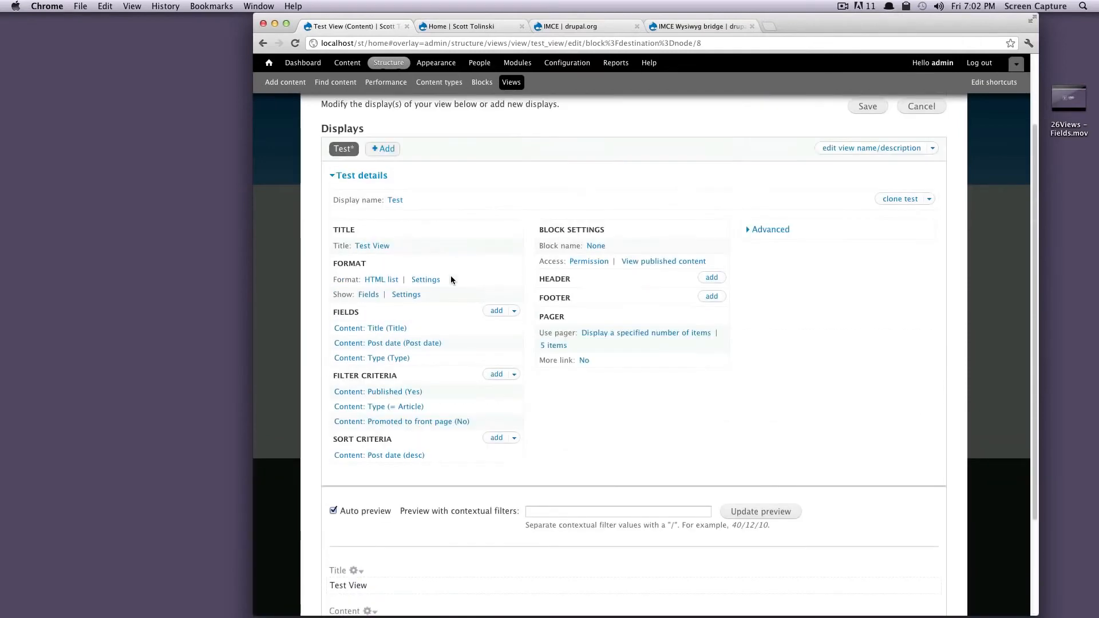
click(384, 284)
click(419, 295)
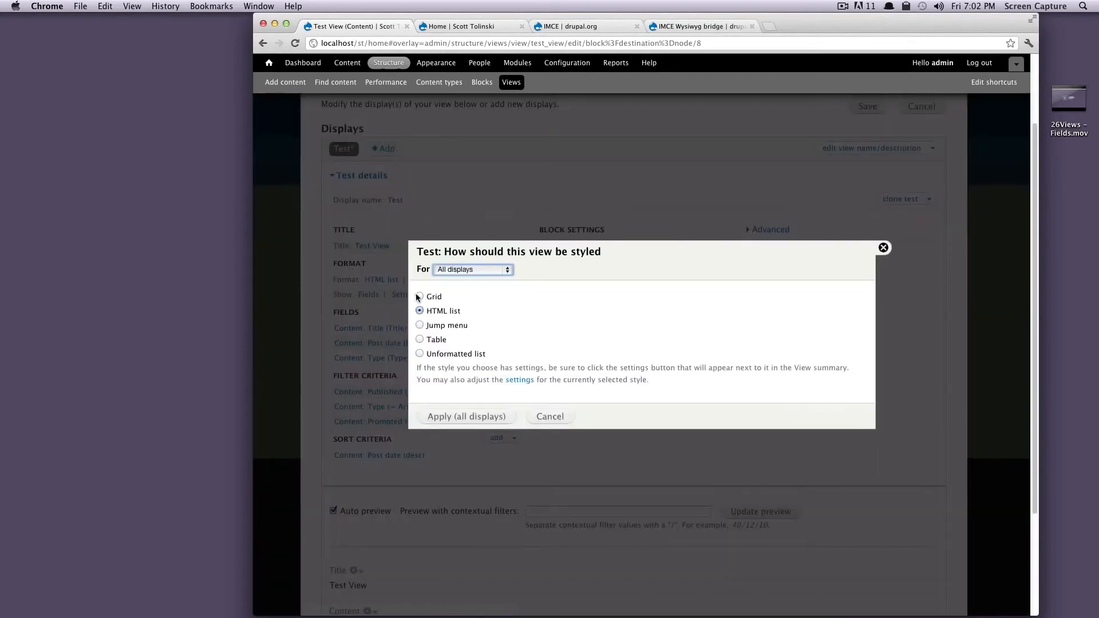
click(497, 419)
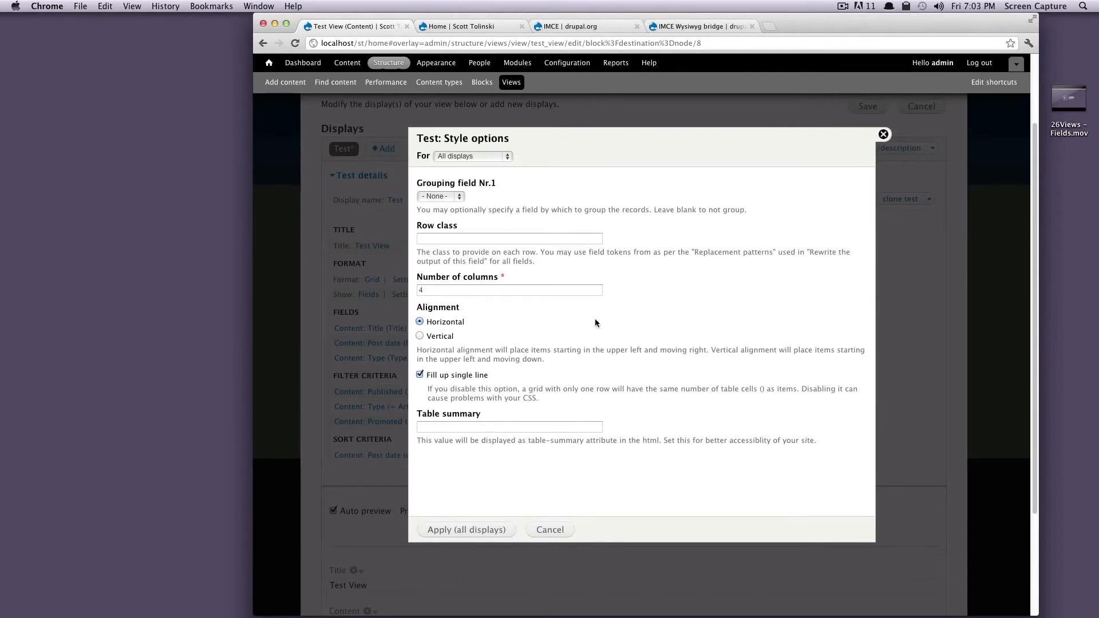
click(465, 289)
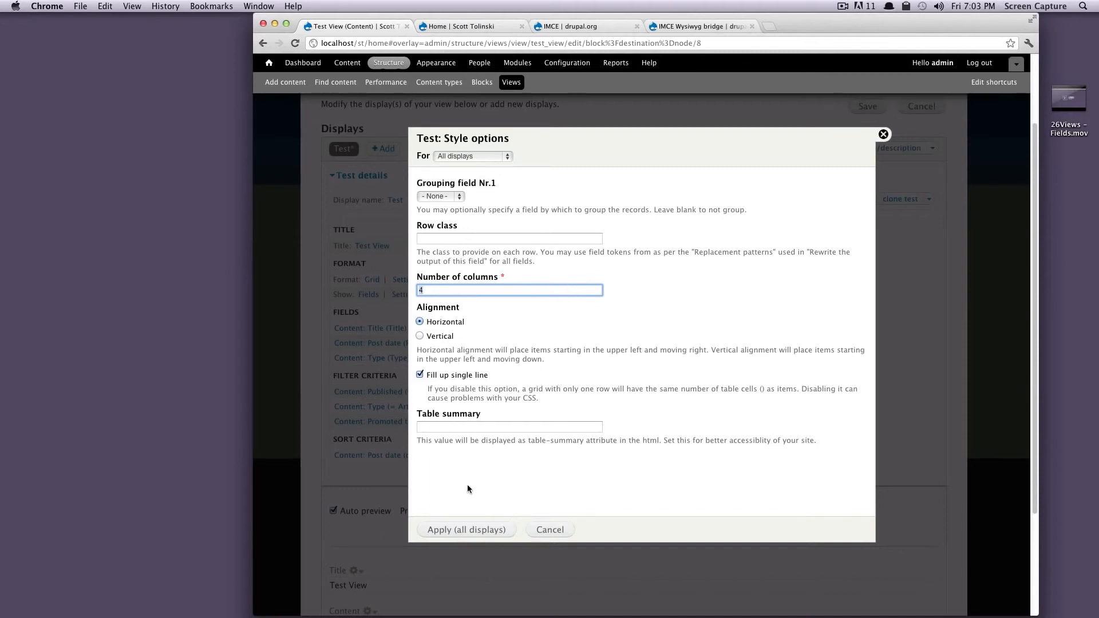
click(464, 538)
scroll(463, 540, down, 3)
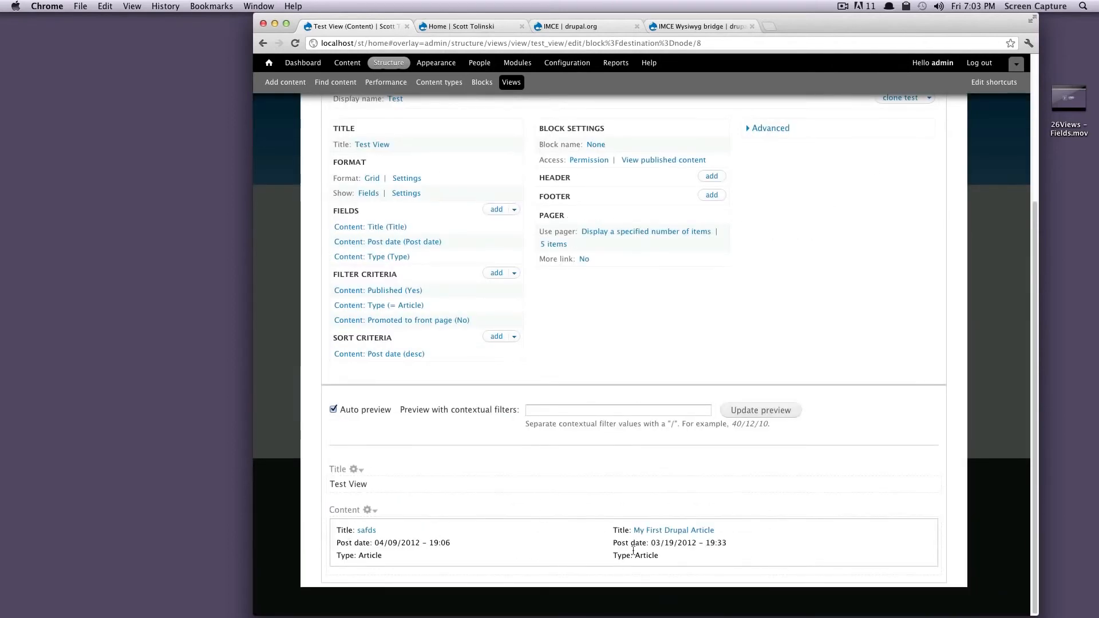
drag(663, 557, 369, 534)
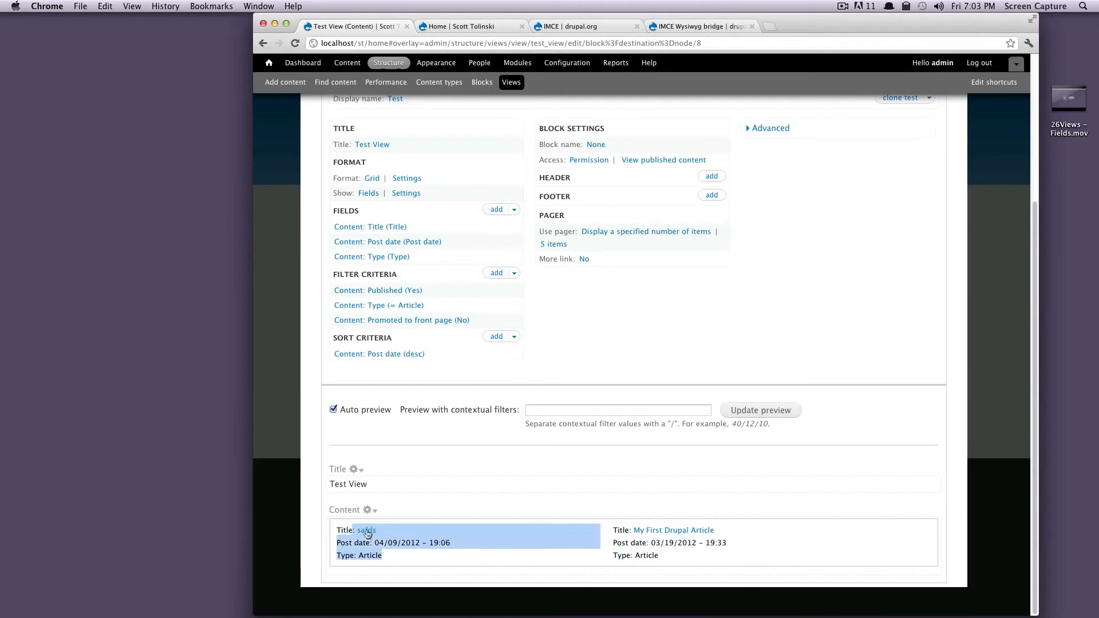
drag(729, 558, 618, 548)
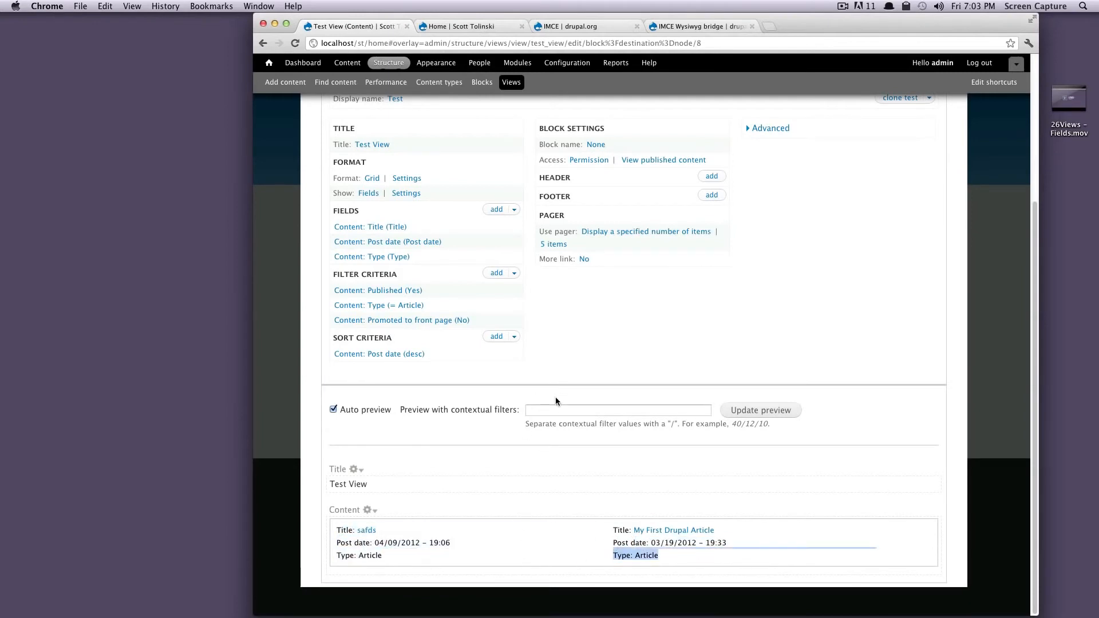
Step: Remove the Content: Type filter criterion from the Test View for all displays and save the view
click(410, 308)
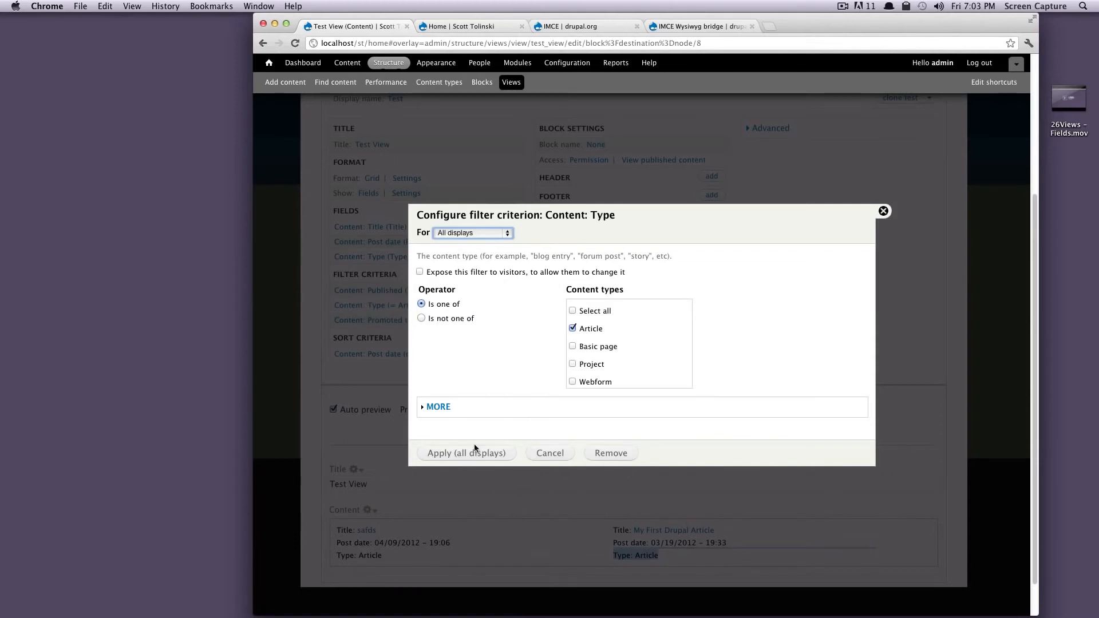
click(621, 455)
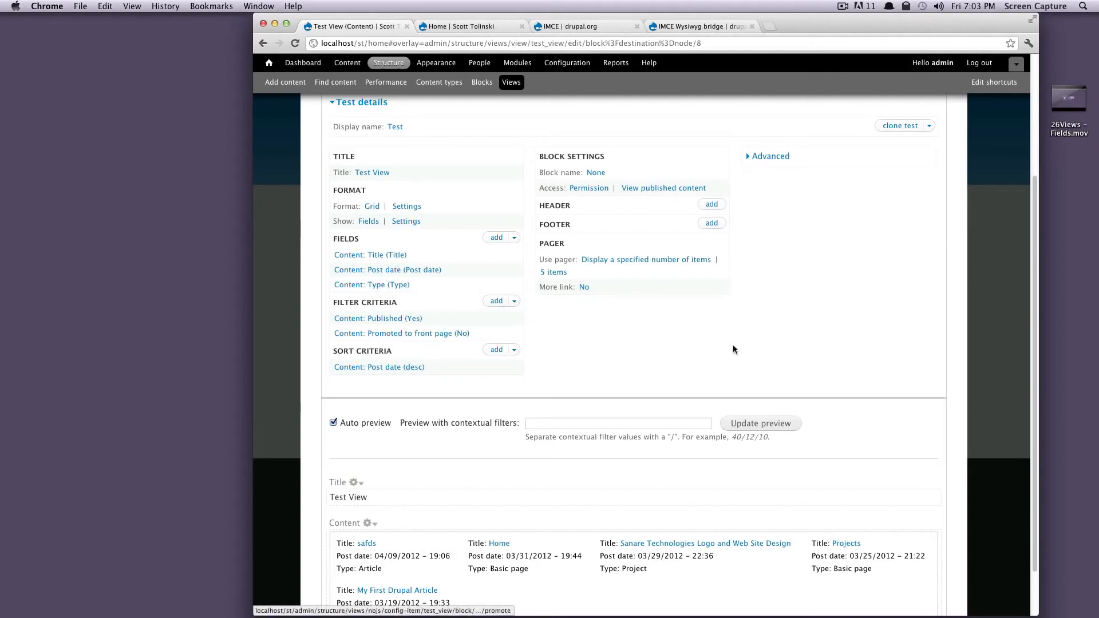
scroll(747, 352, down, 2)
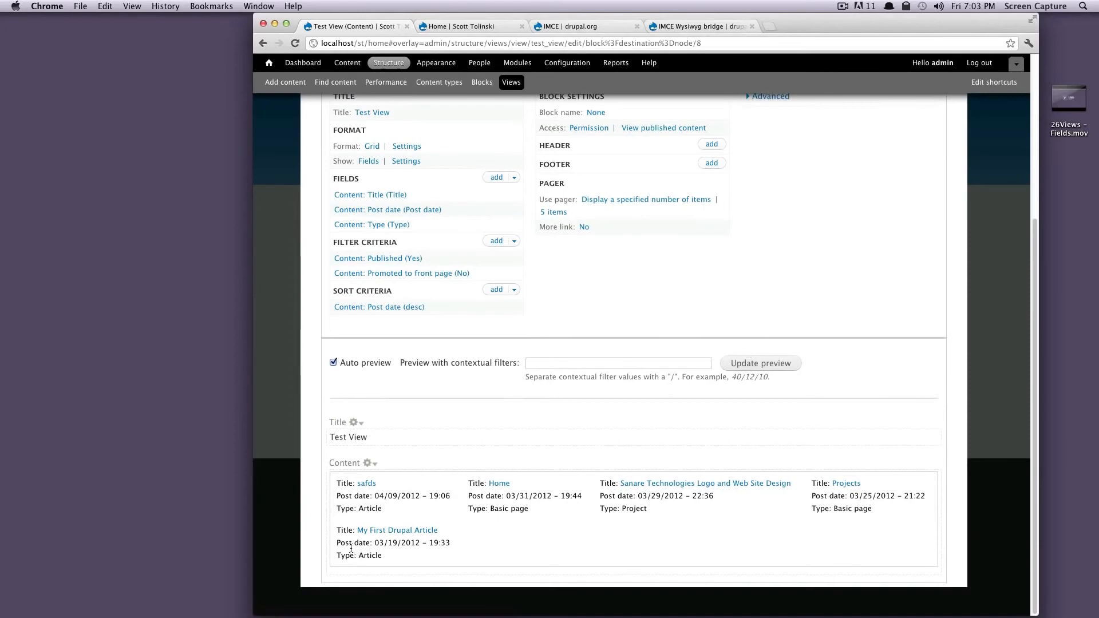
scroll(631, 328, up, 4)
scroll(744, 138, up, 3)
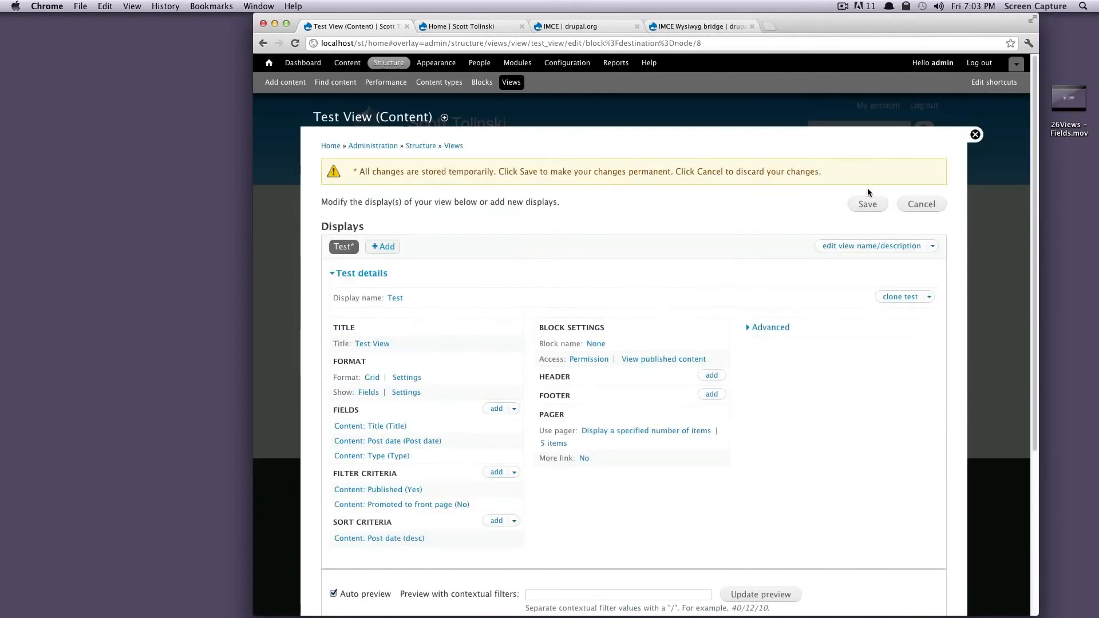
click(861, 202)
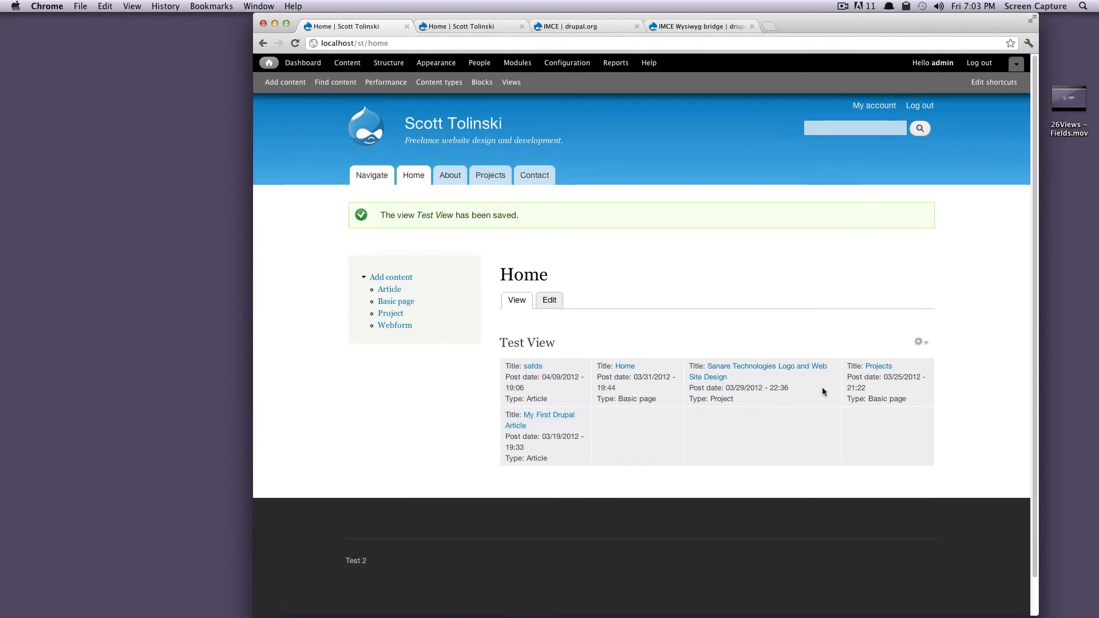
Step: Examine how the Test View's items are laid out in grid cells on the Home page
drag(824, 395, 710, 388)
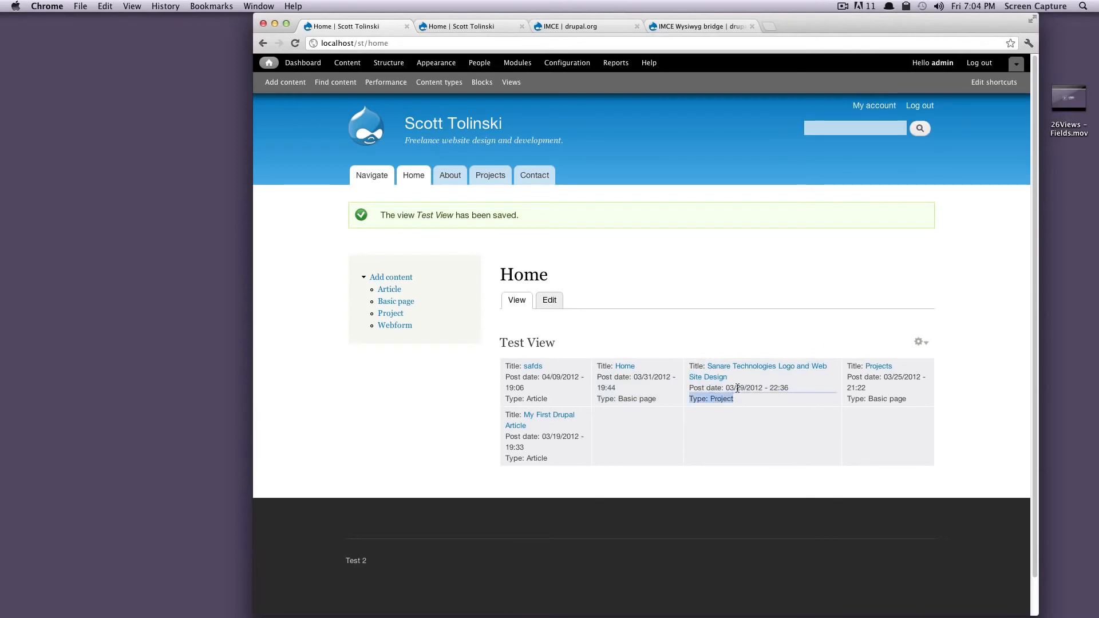
drag(576, 456, 530, 429)
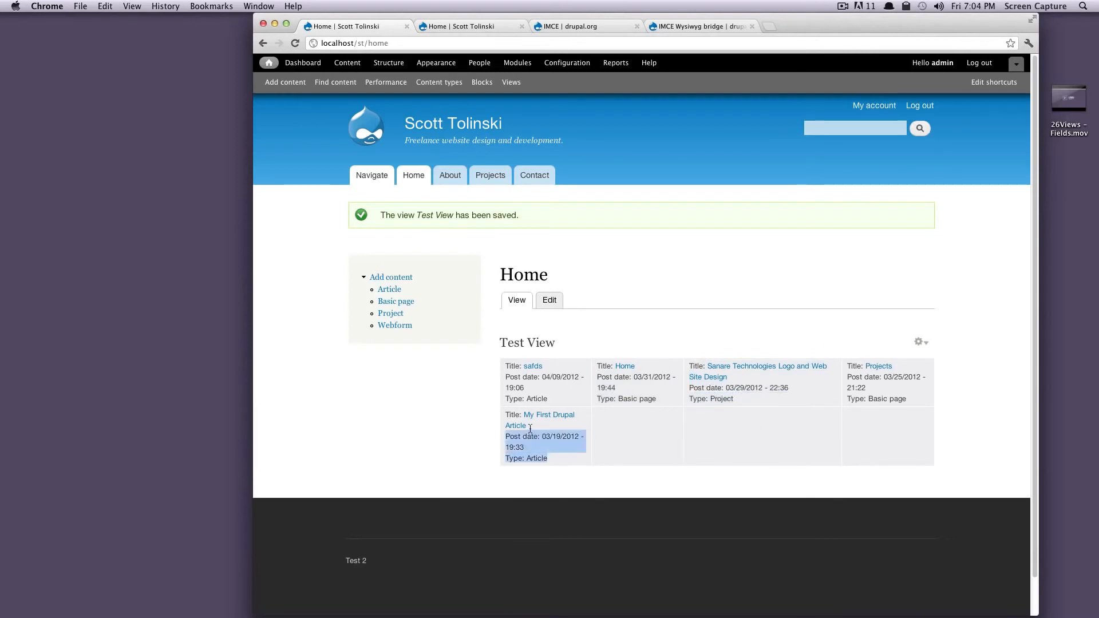
click(635, 445)
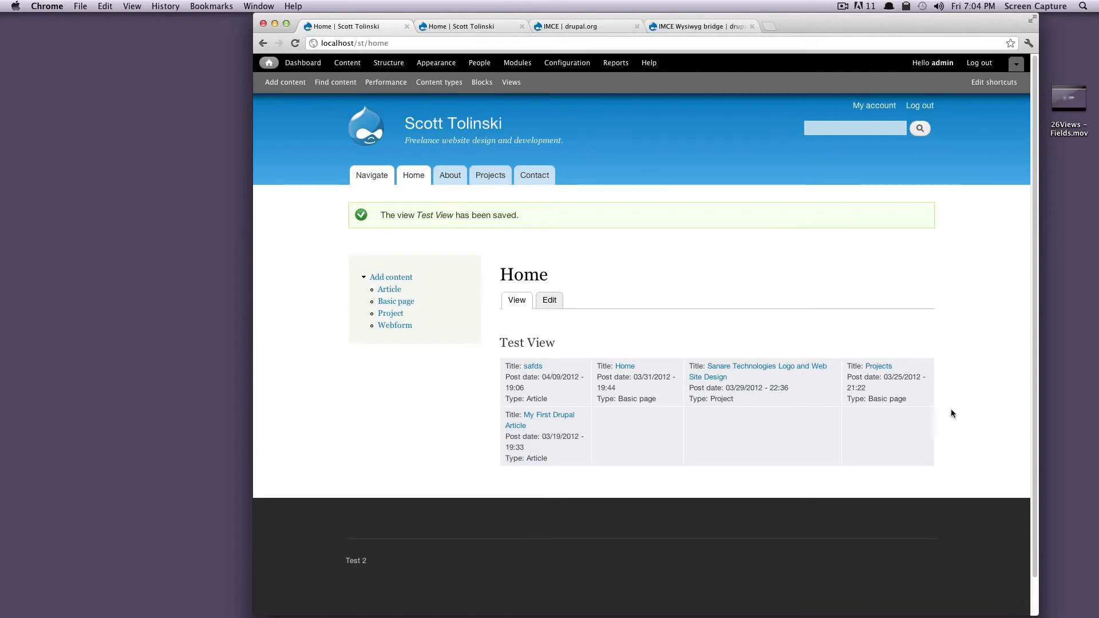
drag(922, 397, 848, 399)
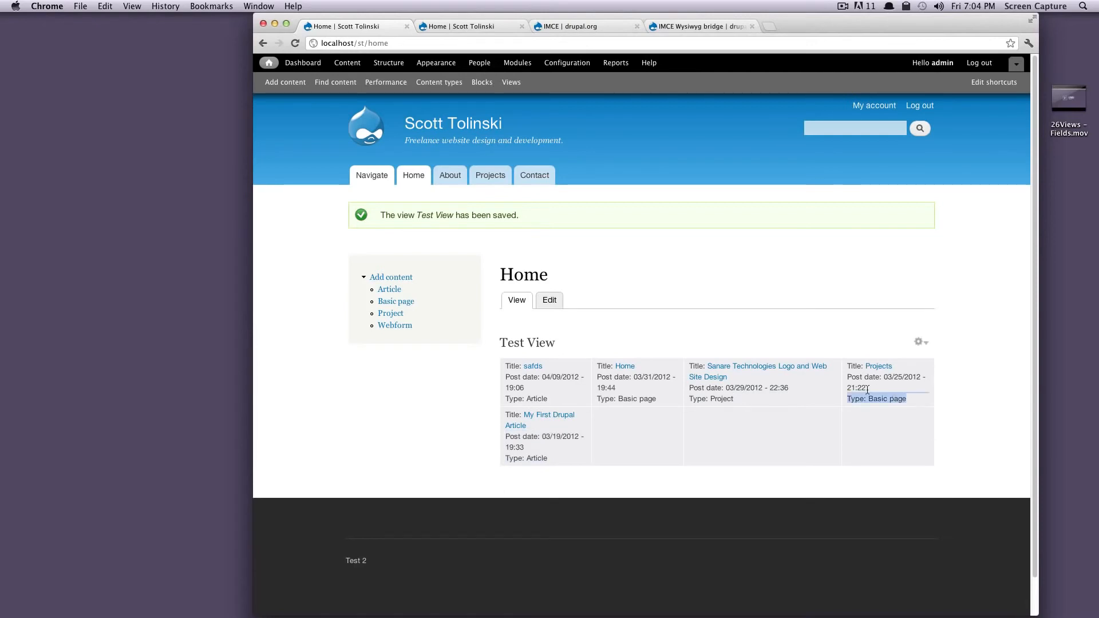
click(922, 424)
Step: Reopen the Test View block for editing and change its format to Unformatted list for all displays, without grouping or a row class
click(919, 342)
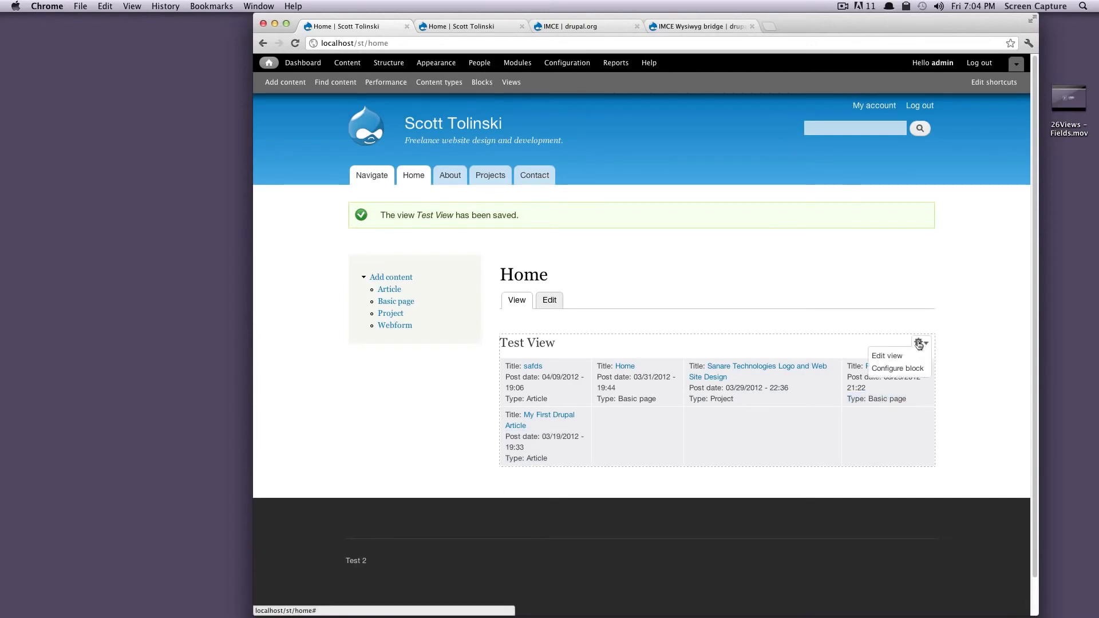
click(890, 355)
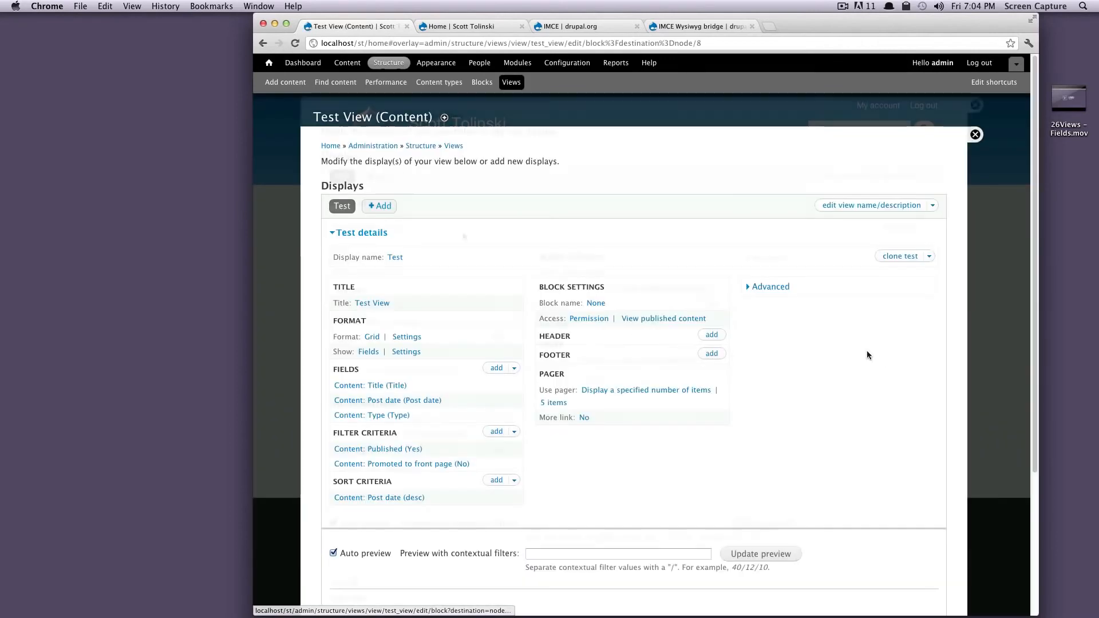
scroll(499, 323, down, 2)
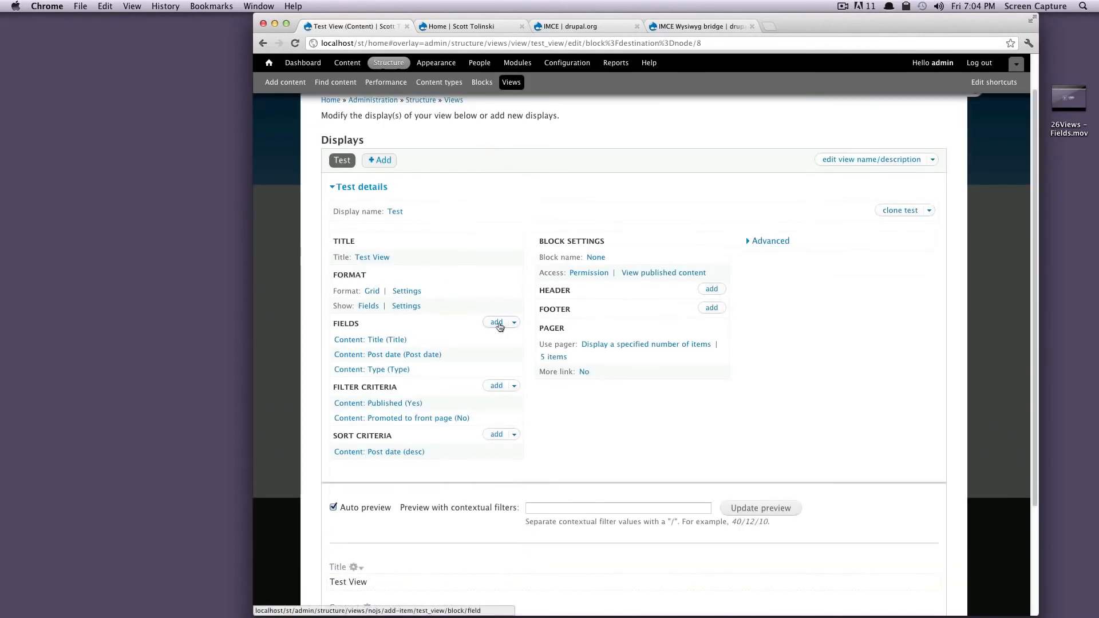
scroll(469, 446, down, 5)
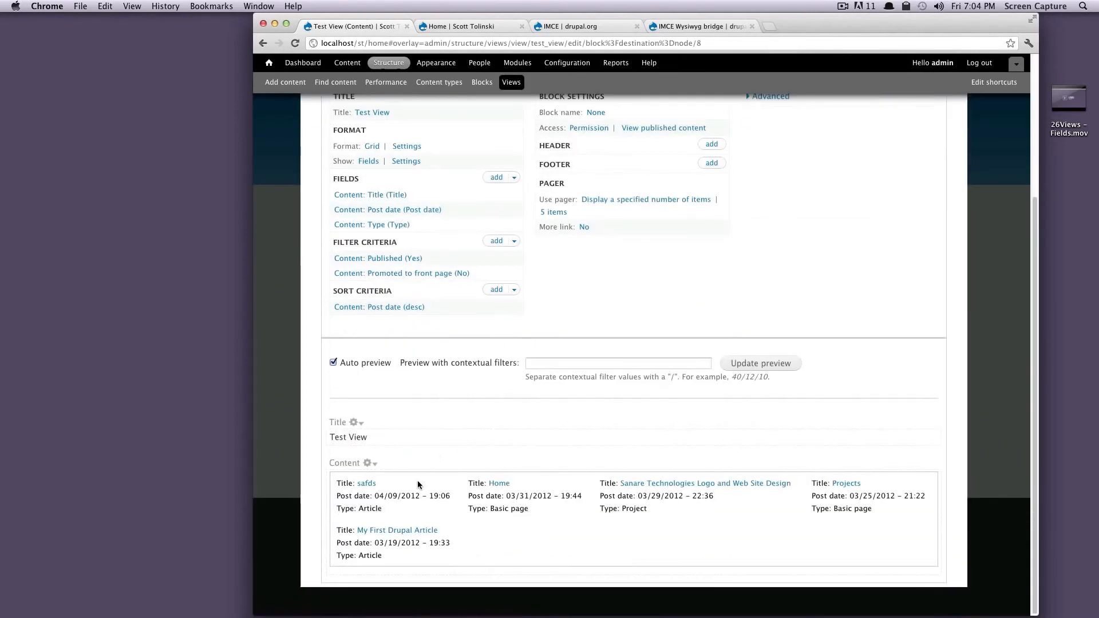
scroll(566, 267, up, 3)
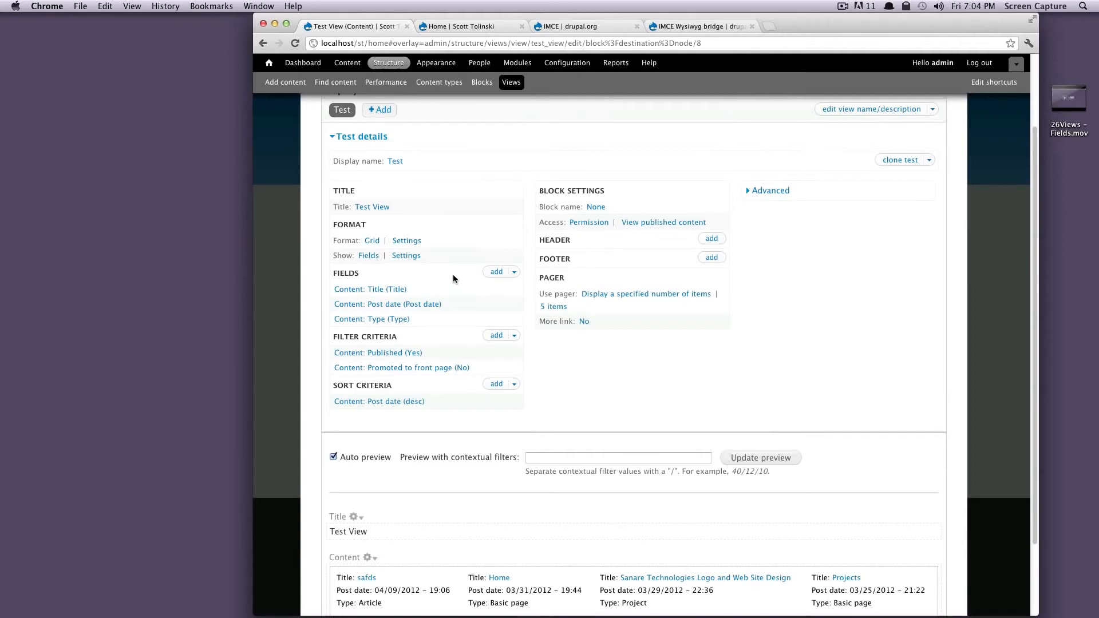
click(368, 242)
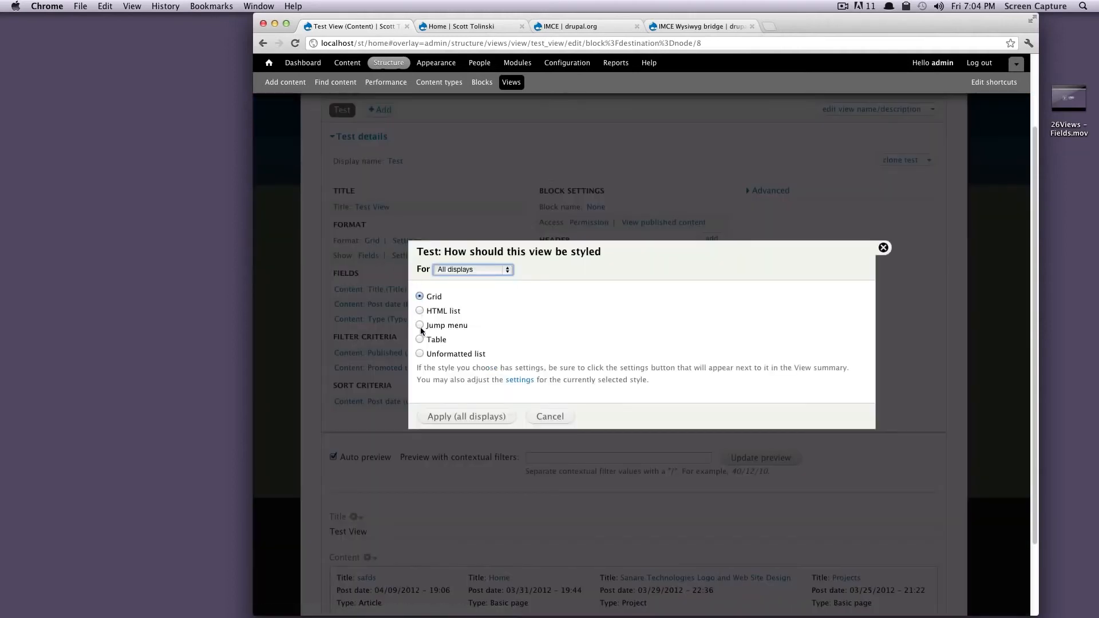
click(421, 353)
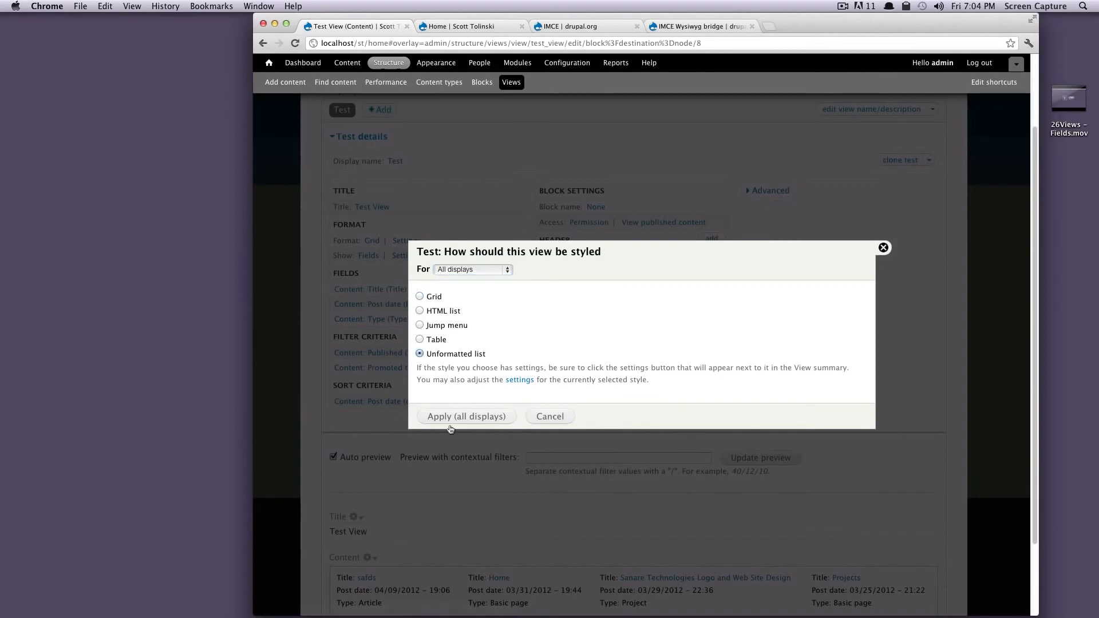
click(461, 422)
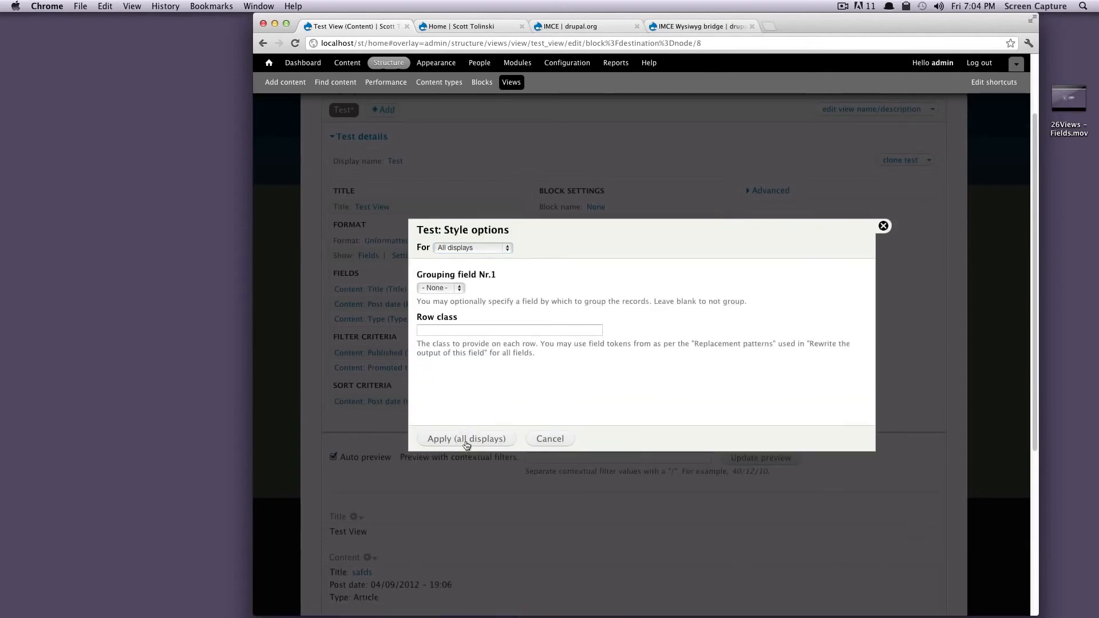
click(467, 439)
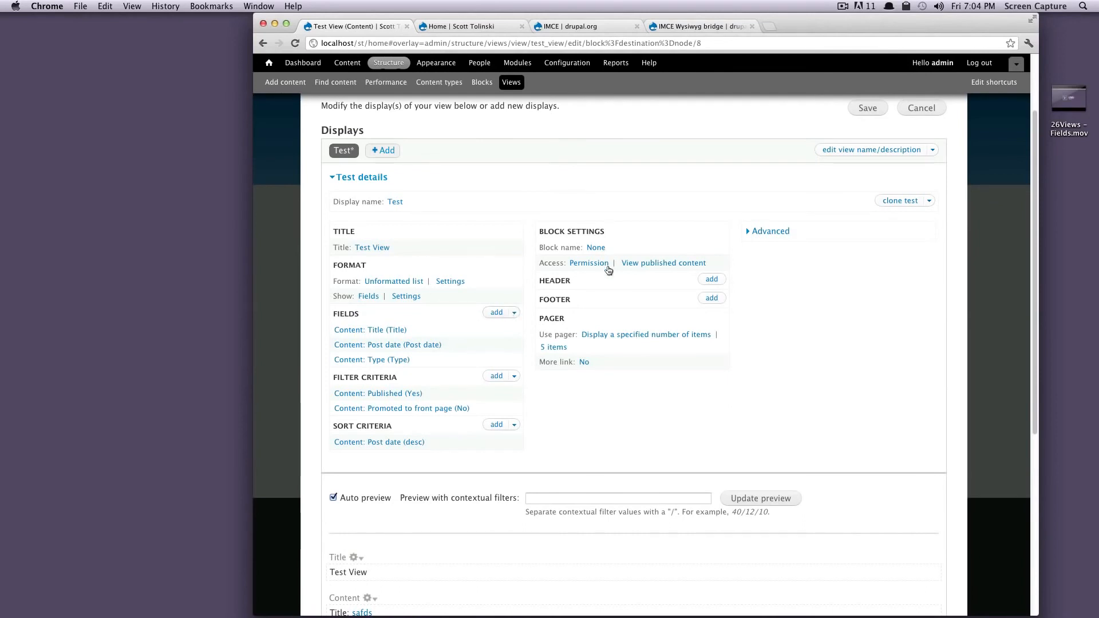
Step: Switch the Test View's pager to Paged output, full pager for all displays, with 3 items to display and an offset of 0
drag(549, 318, 564, 318)
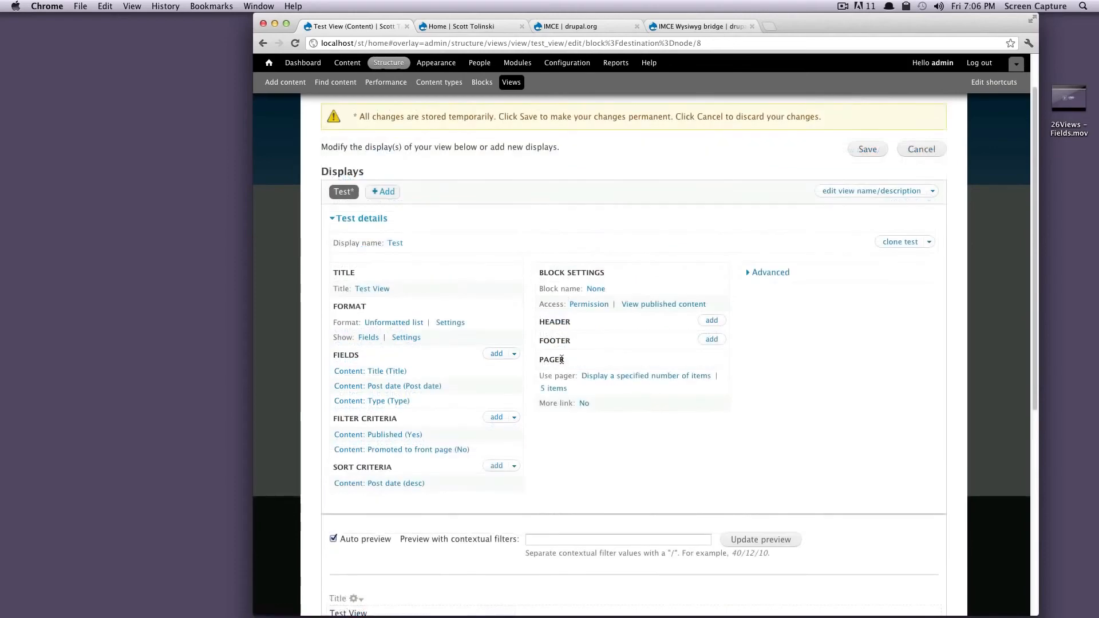
drag(561, 360, 589, 376)
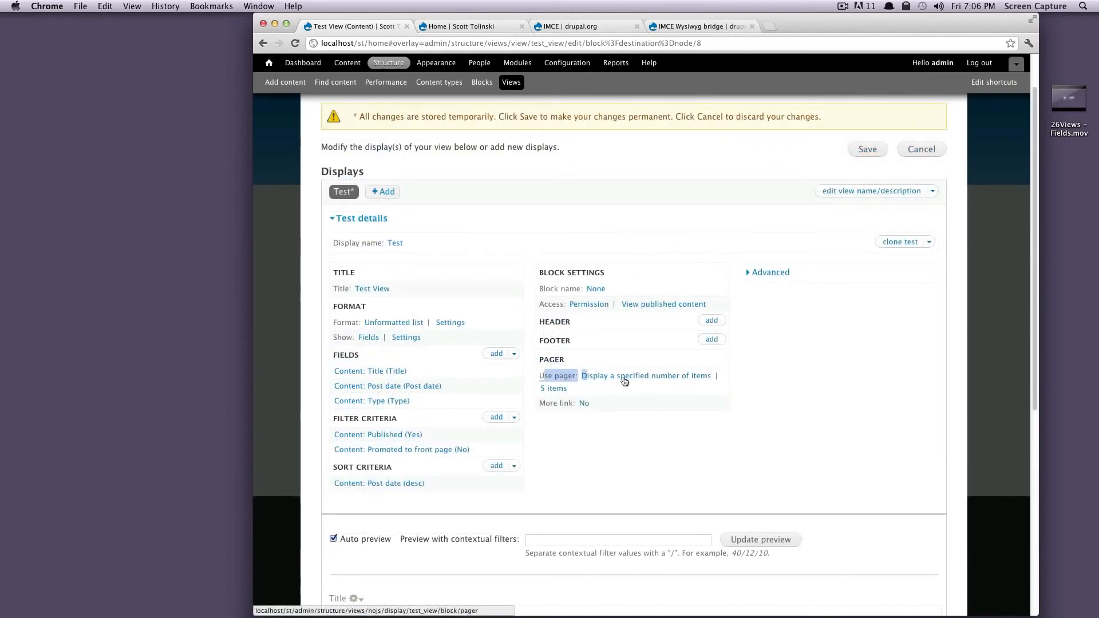
click(682, 381)
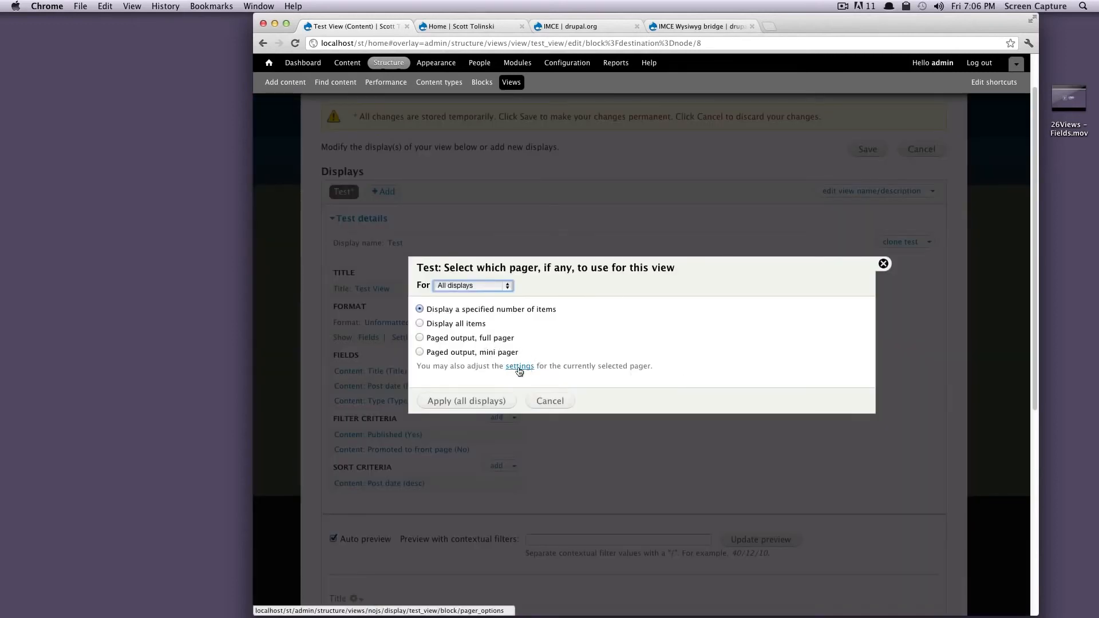
click(419, 339)
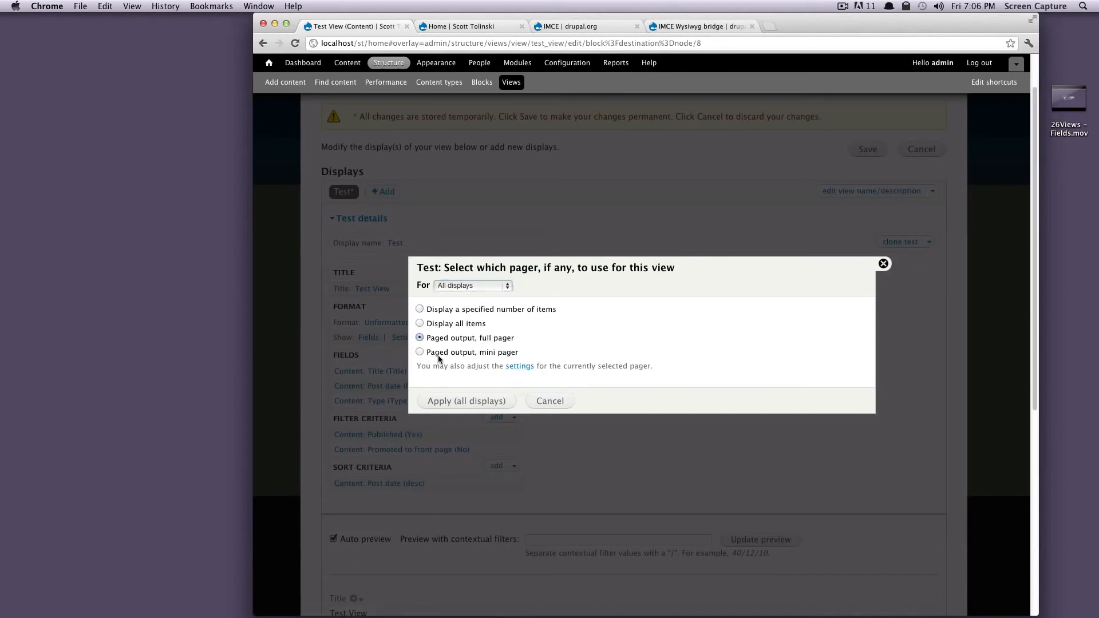
click(474, 403)
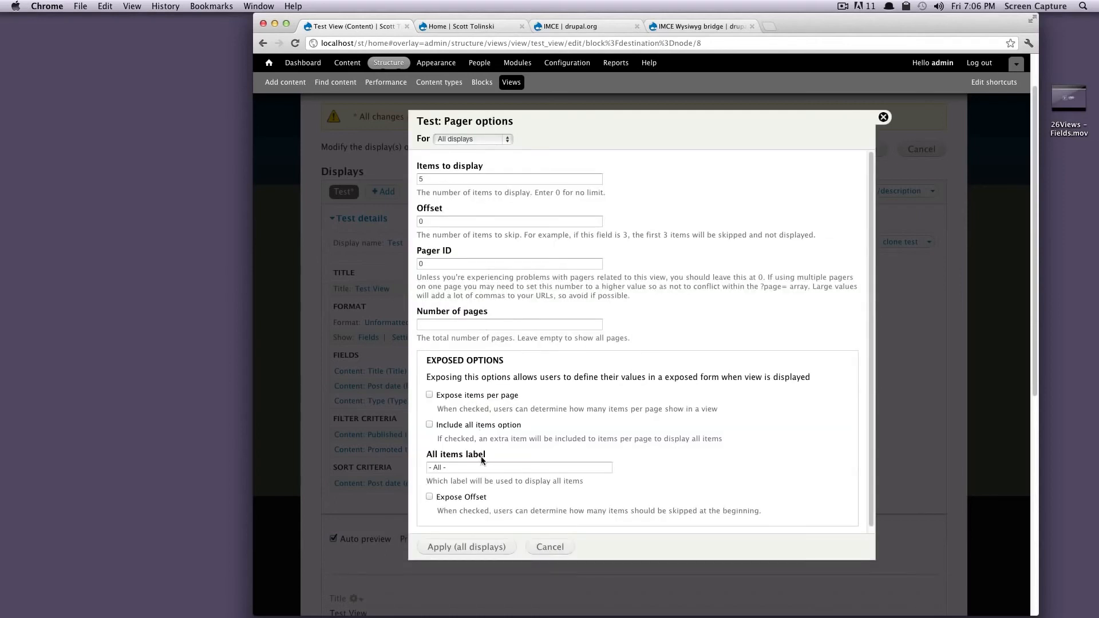
click(442, 177)
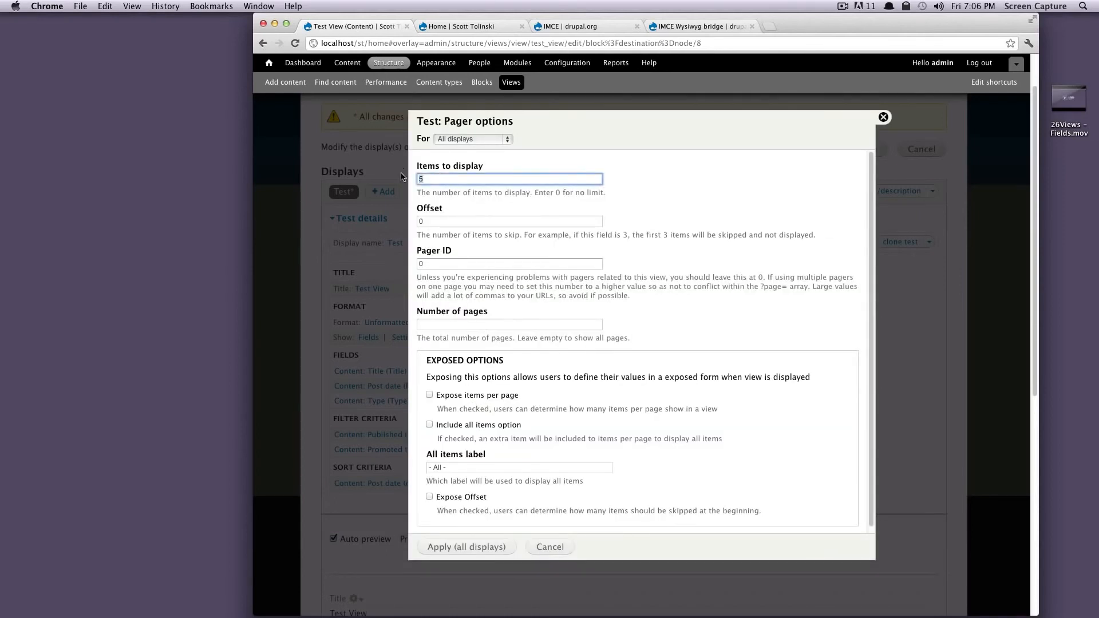
text(3)
click(454, 221)
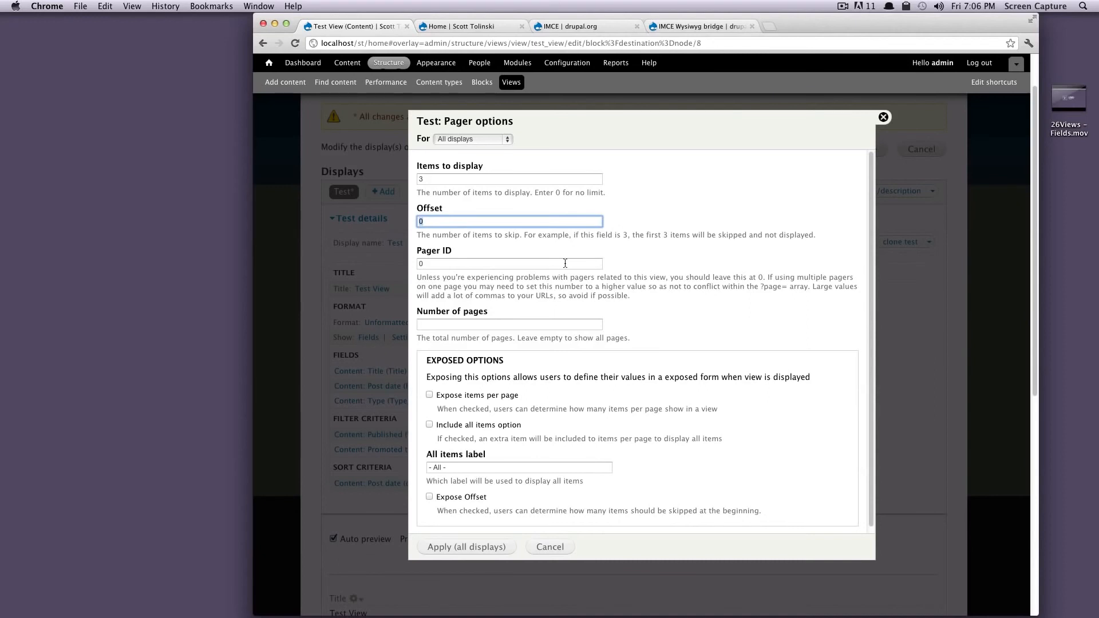
scroll(566, 263, down, 3)
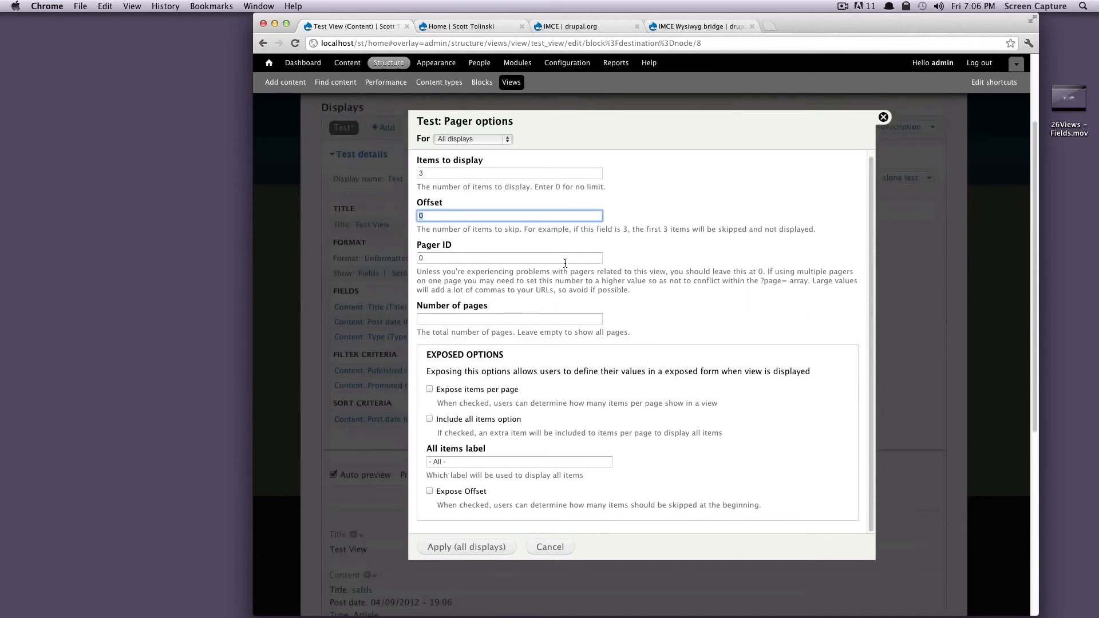
click(482, 548)
scroll(573, 442, down, 3)
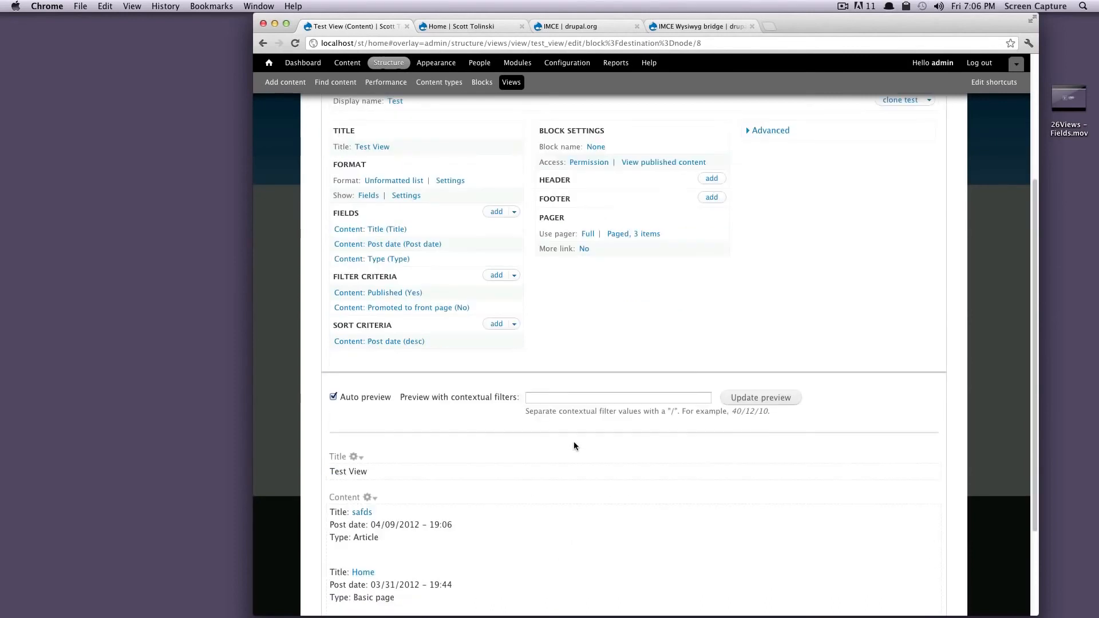
scroll(573, 441, down, 5)
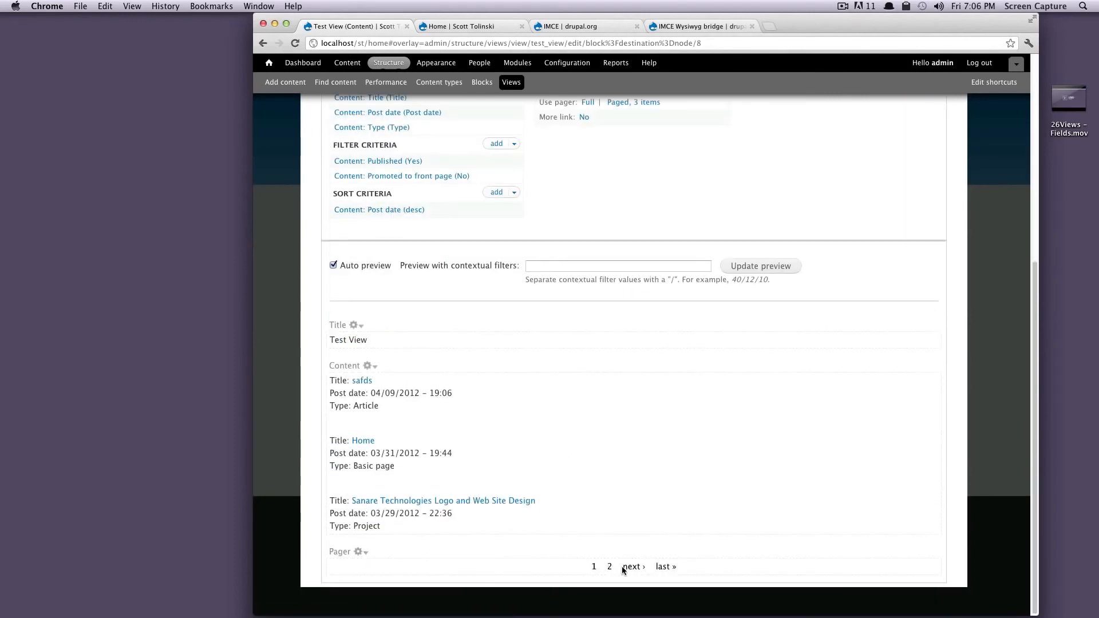
Step: Switch the Test View's pager to Paged output, mini pager for all displays, keeping 3 items to display and offset 0, and save the view
scroll(704, 445, up, 8)
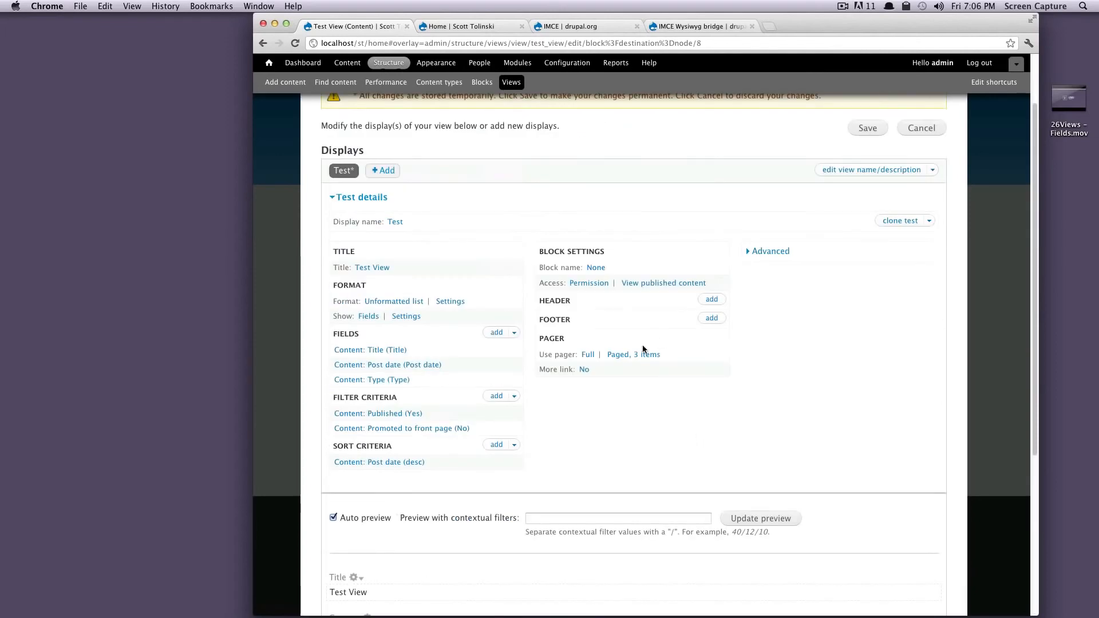
click(589, 357)
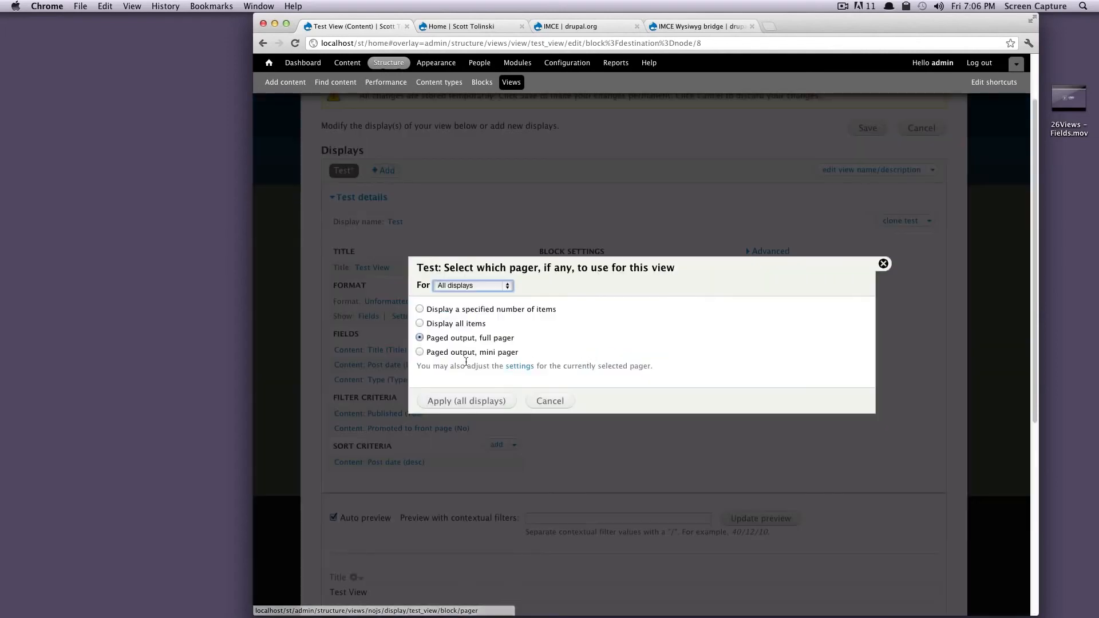
click(467, 353)
click(484, 400)
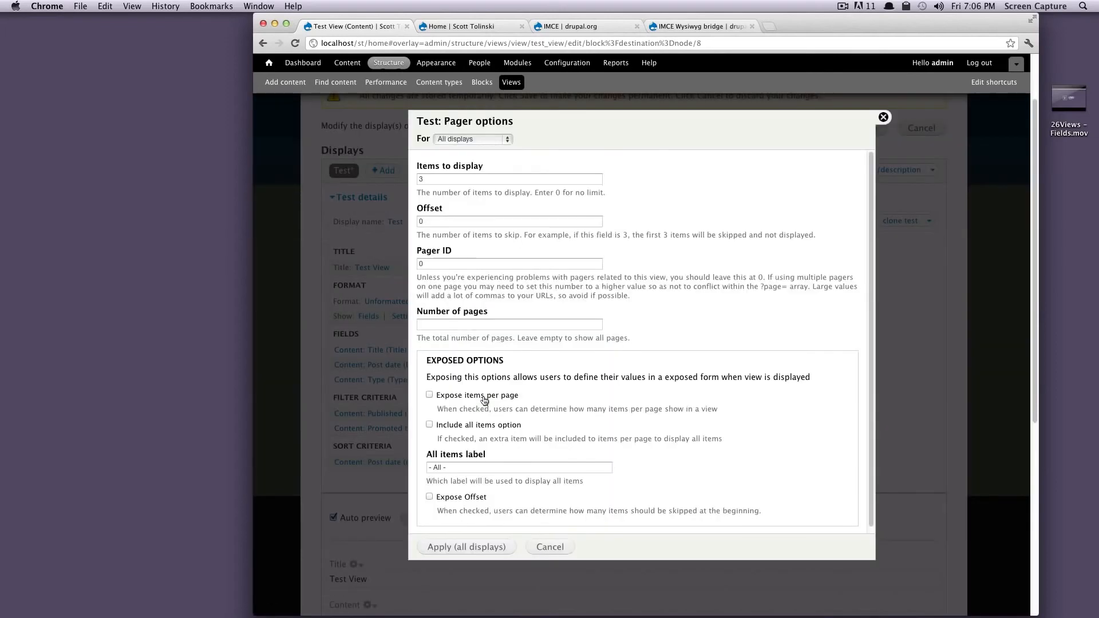
click(458, 544)
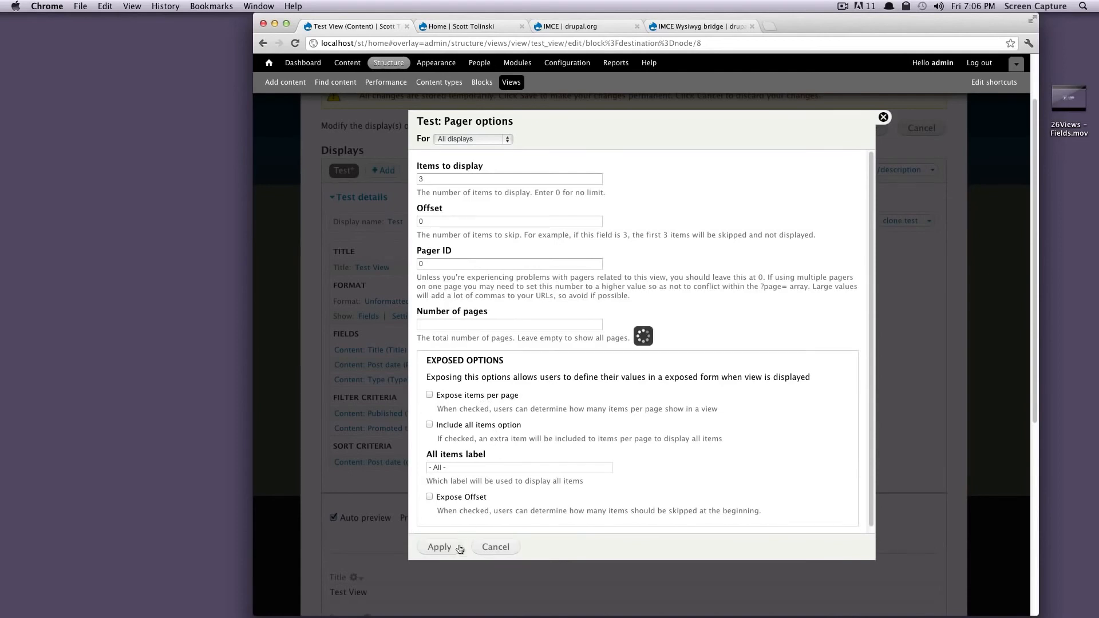
scroll(541, 445, down, 5)
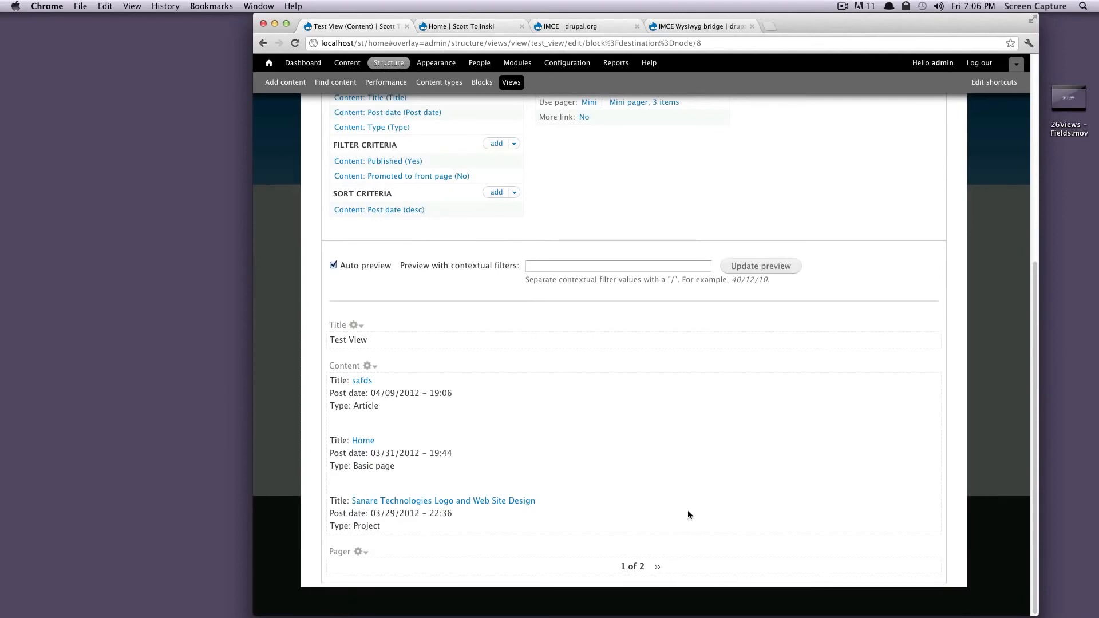
scroll(688, 511, up, 6)
click(856, 204)
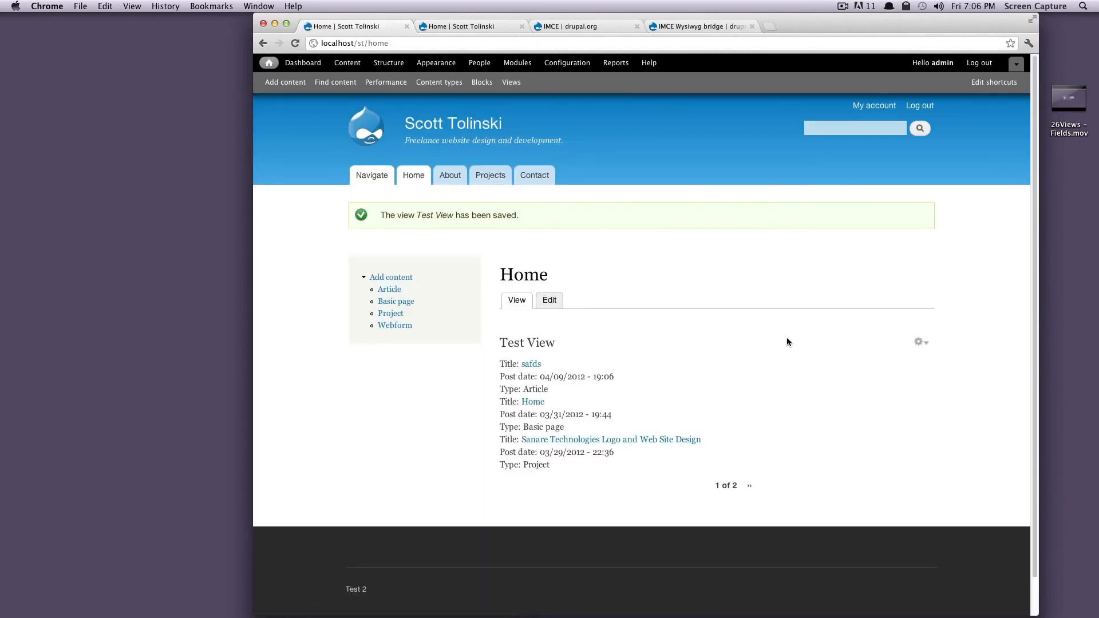
Step: Page back and forth through the Test View block on the Home page and examine how the page address and listed items change
click(748, 485)
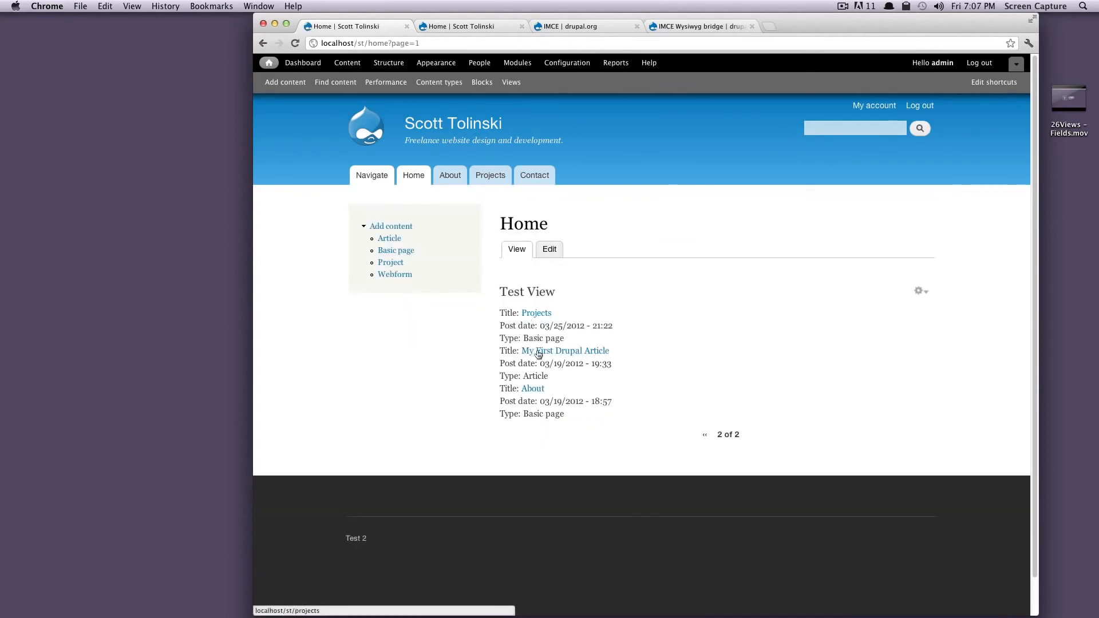
click(704, 435)
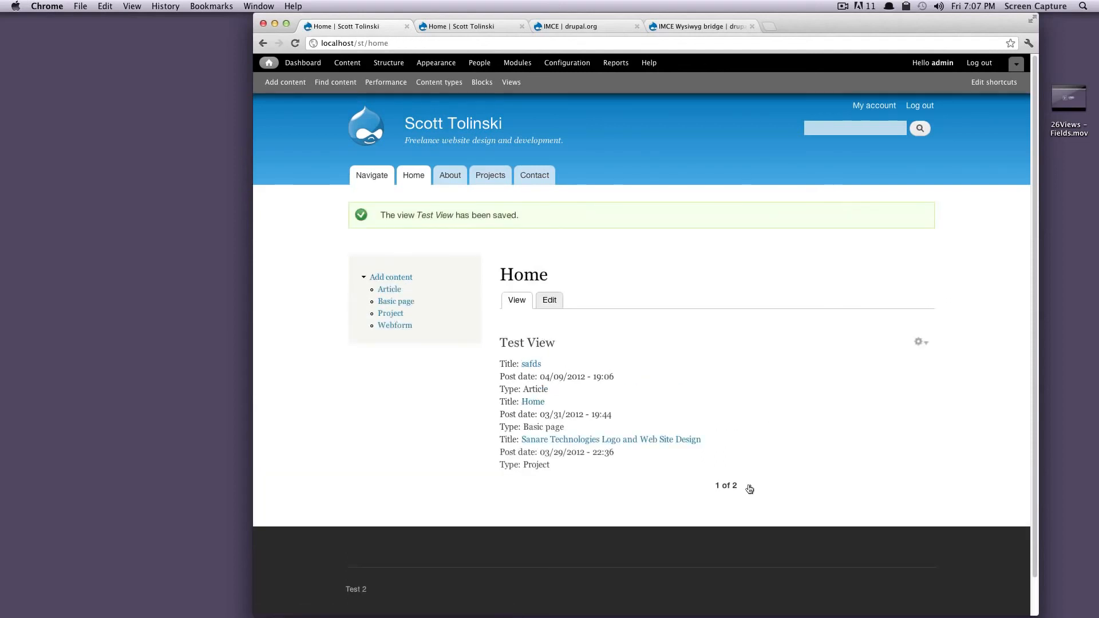
click(750, 490)
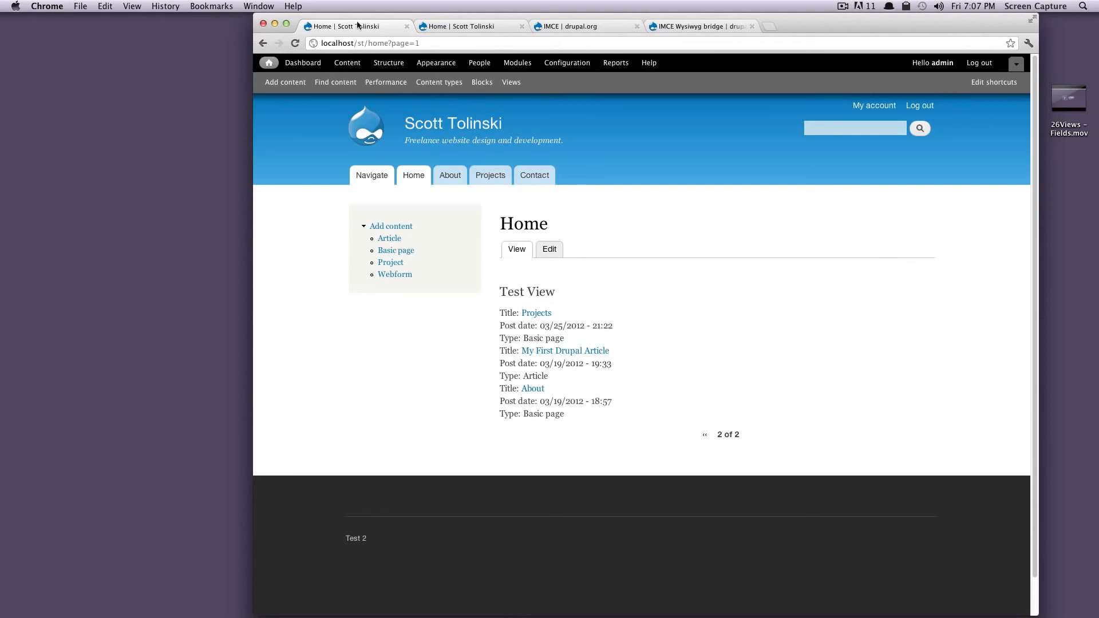
drag(389, 43, 436, 44)
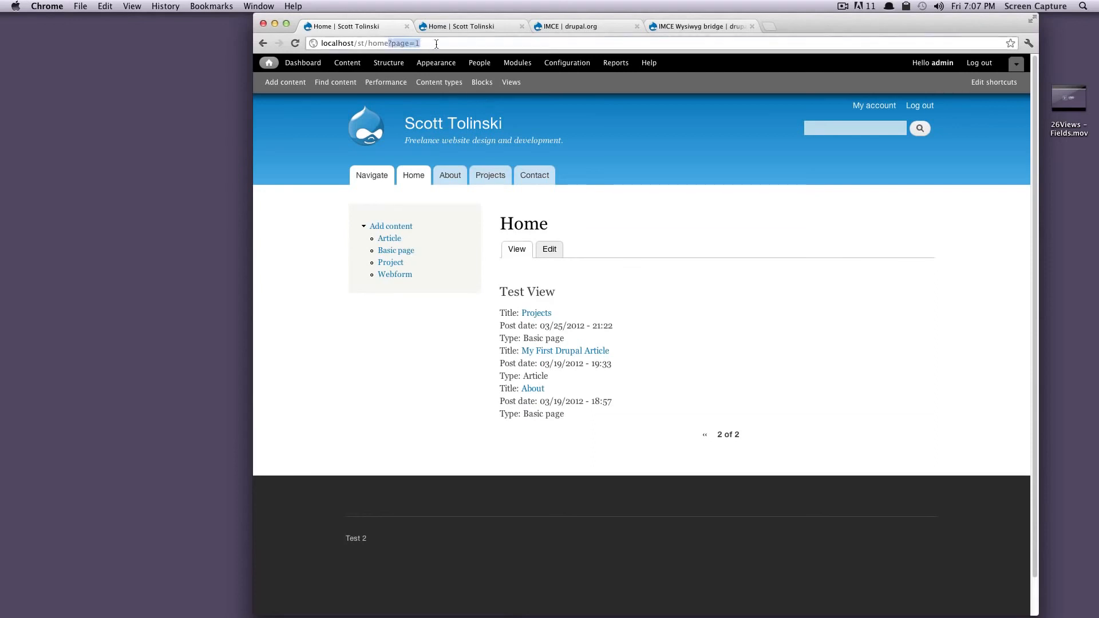
click(705, 435)
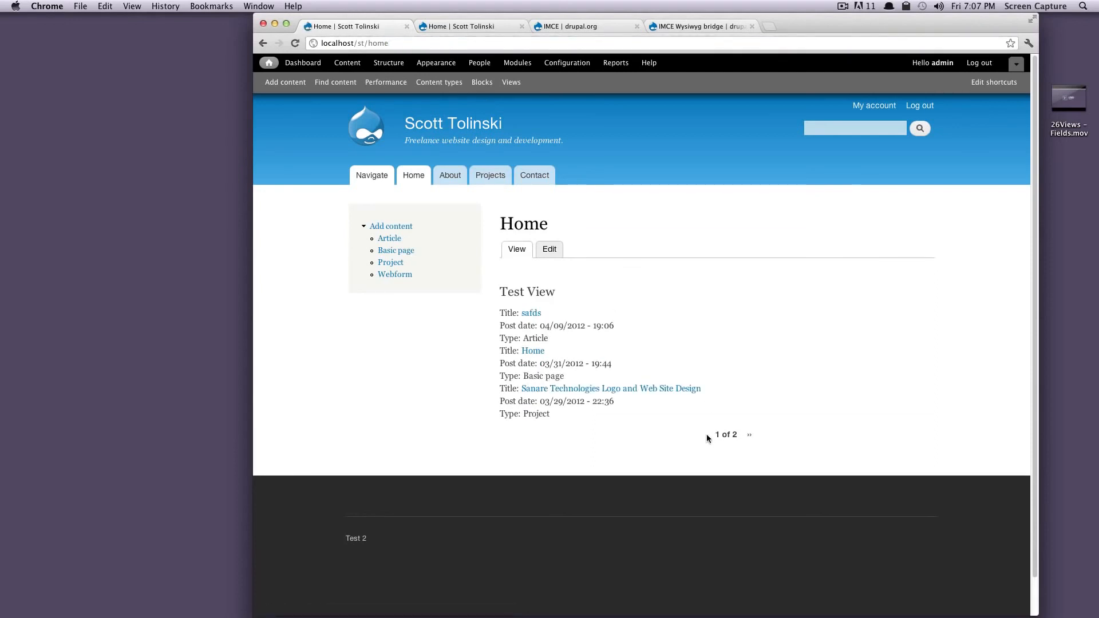
drag(586, 425, 518, 297)
click(886, 311)
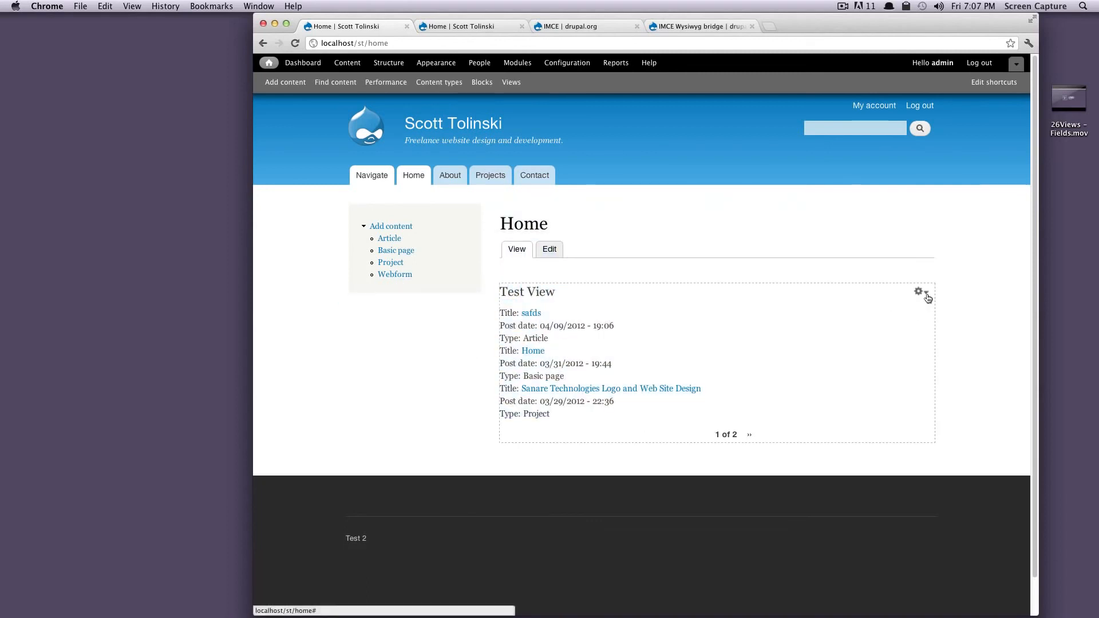
Step: Reopen the Test View block for editing, set Use AJAX to Yes for all displays, and save the view
click(925, 293)
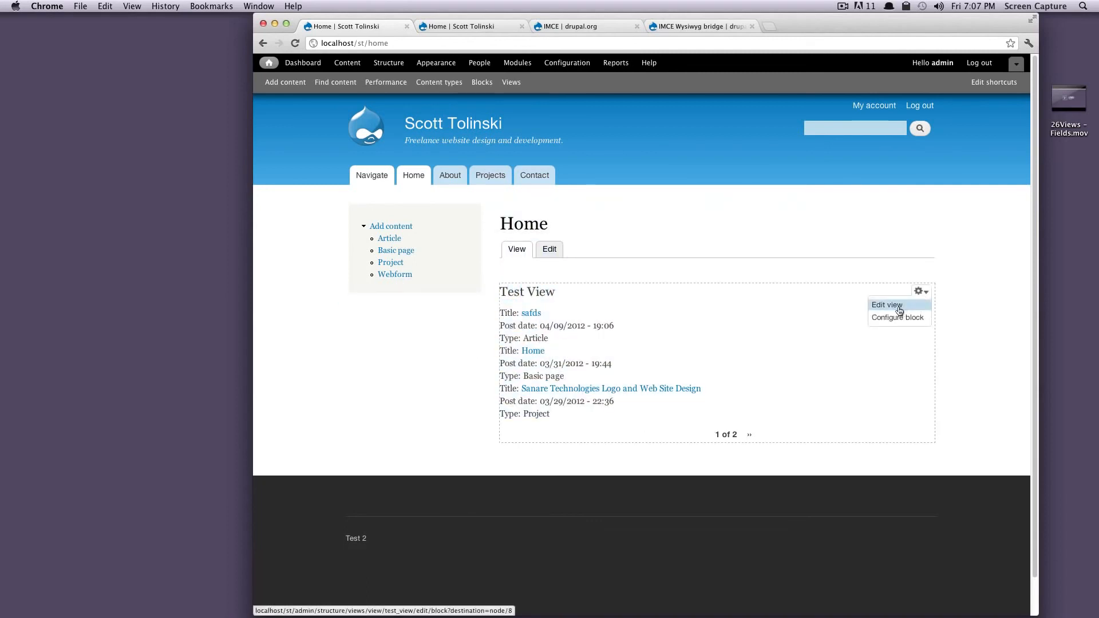
click(888, 305)
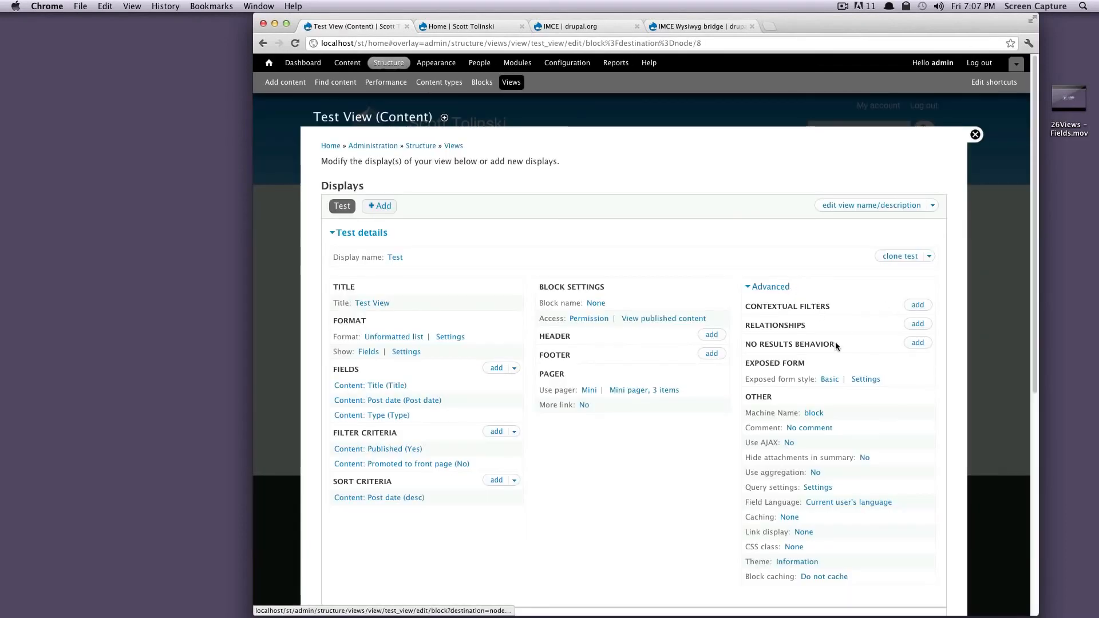
click(789, 444)
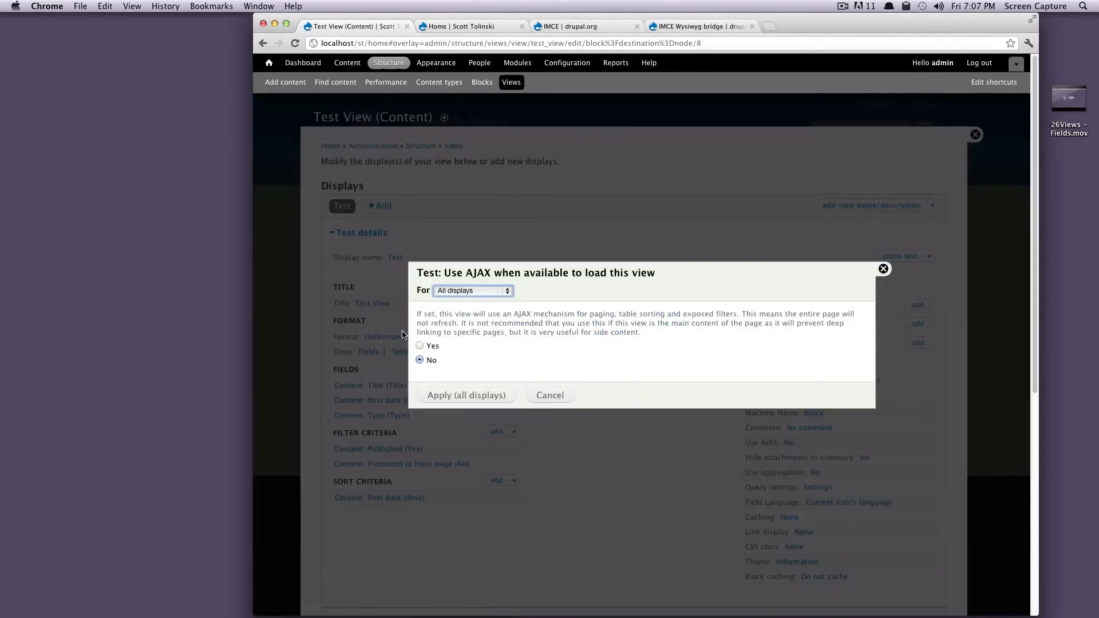
click(420, 345)
click(449, 395)
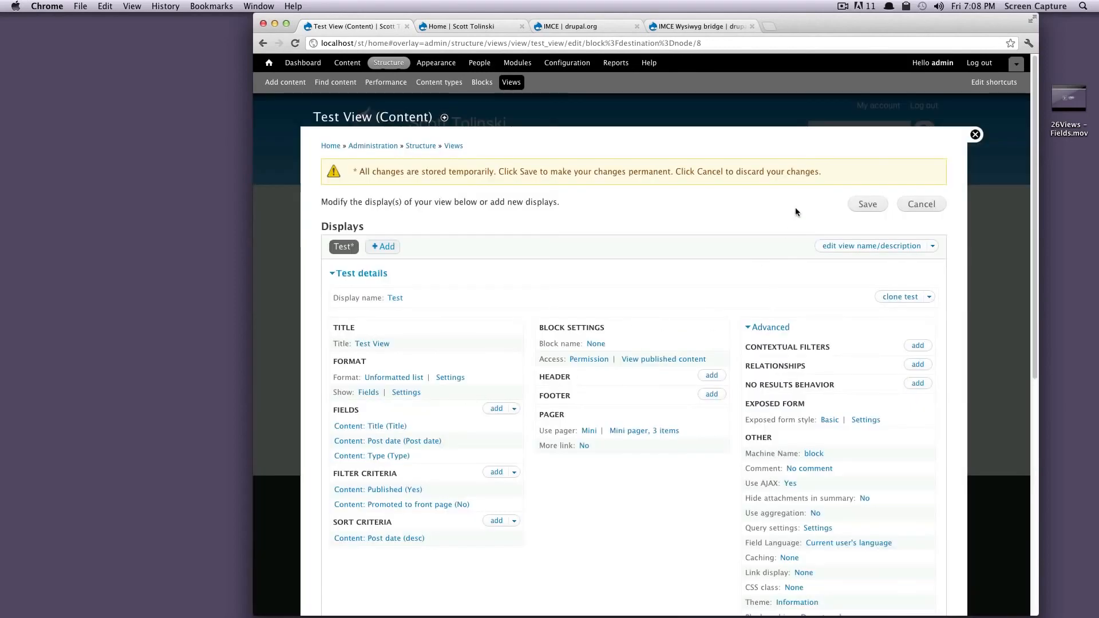
click(870, 209)
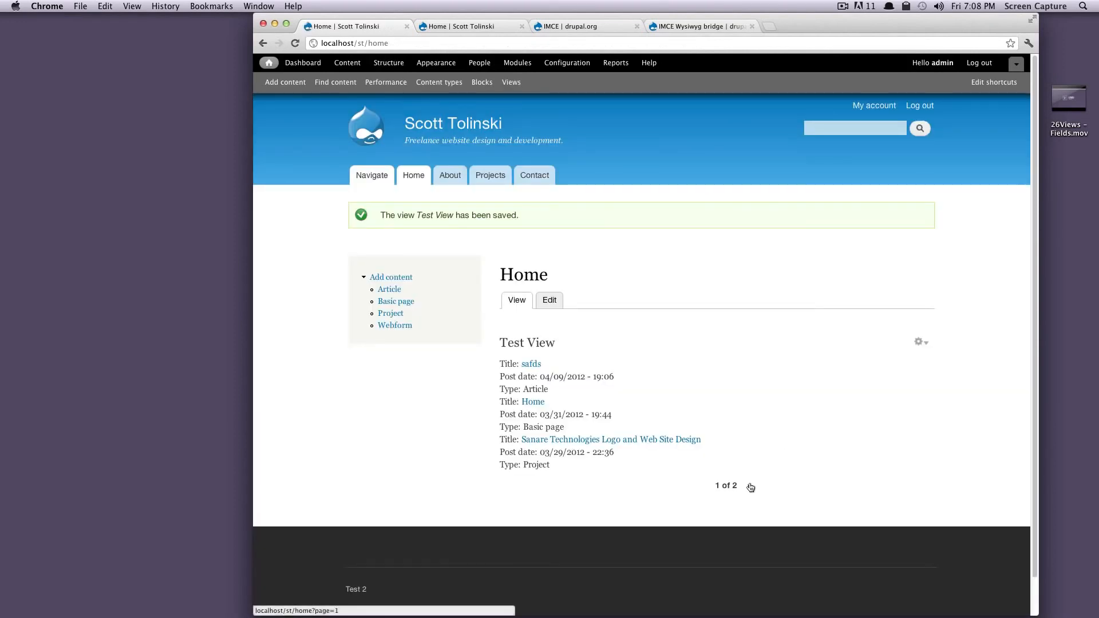
Step: Test the AJAX paging by moving repeatedly between the Test View's two pages on the Home page, ending on the first page
click(750, 488)
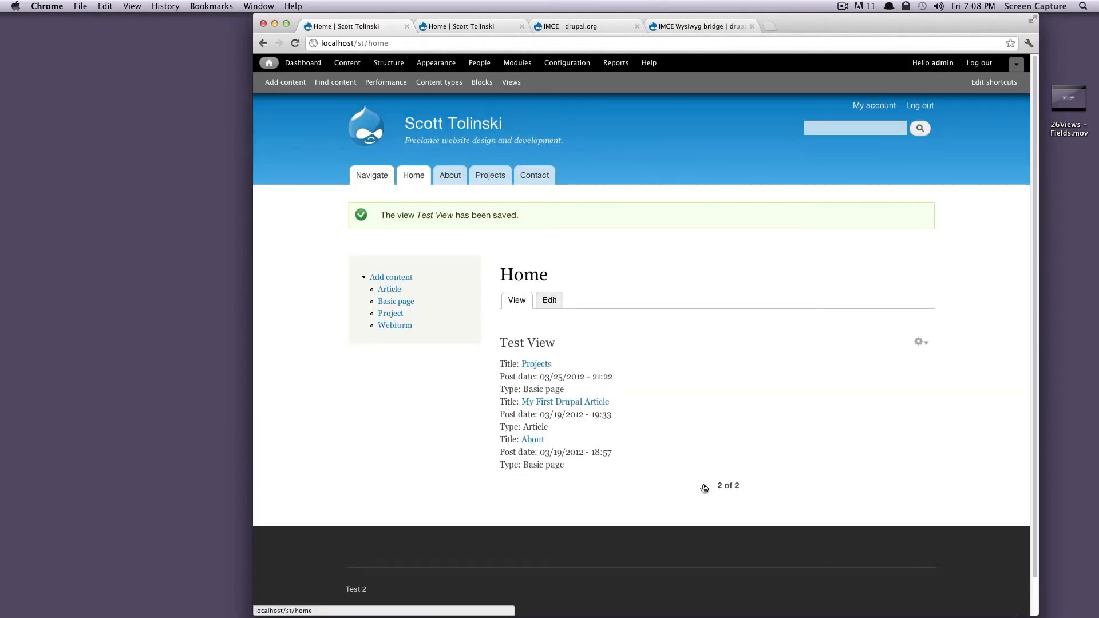
click(704, 489)
click(751, 488)
click(704, 486)
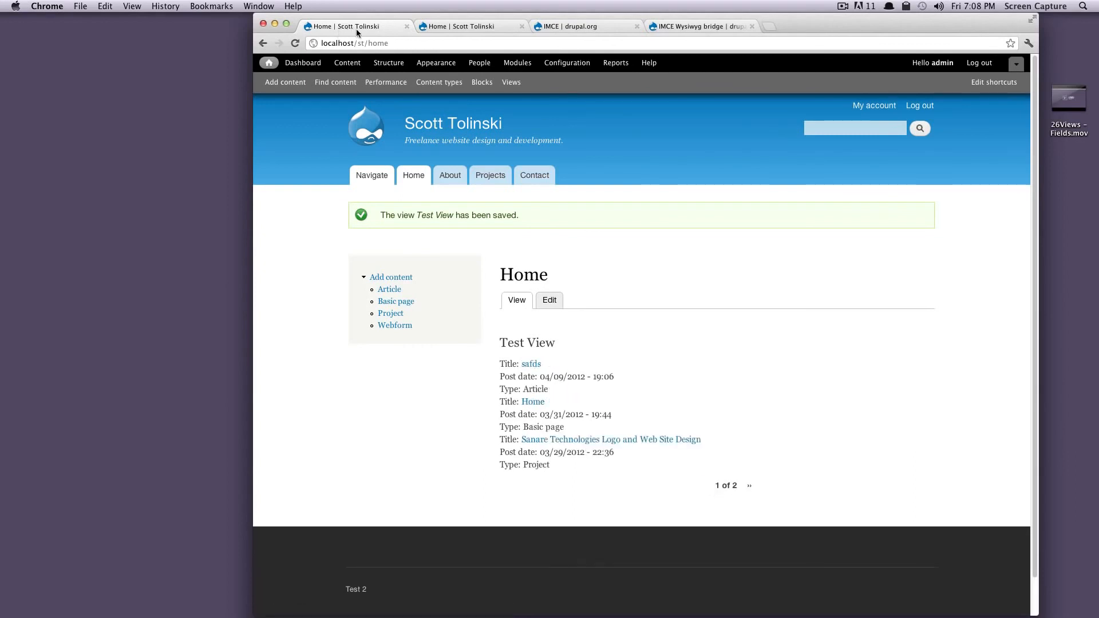
mouse_move(773, 340)
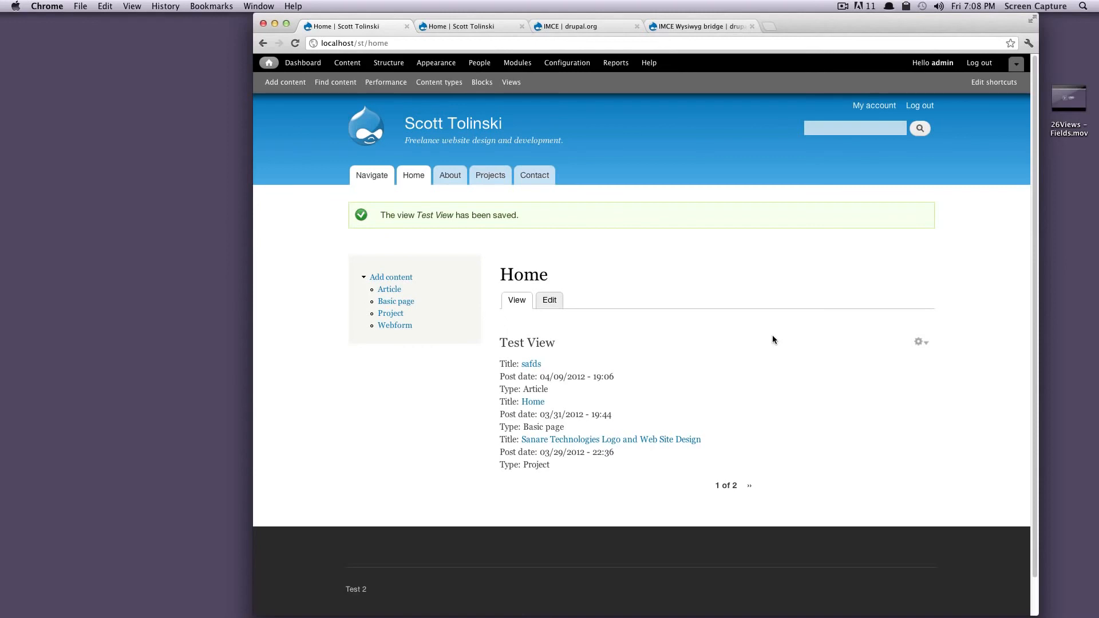